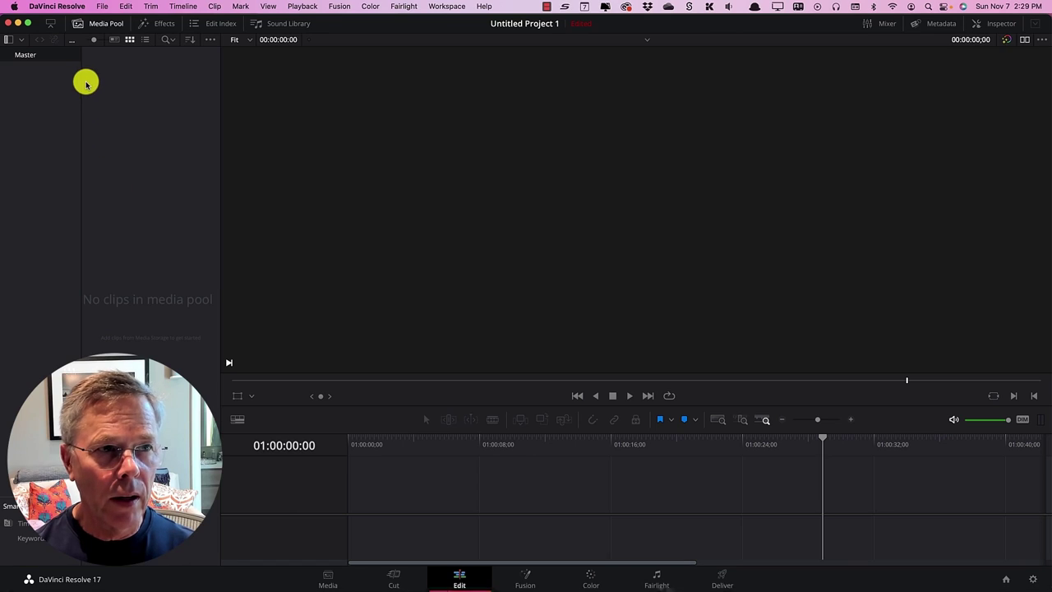
Check the Resolve version in About, then review and save the general Preferences.
click(57, 7)
click(62, 26)
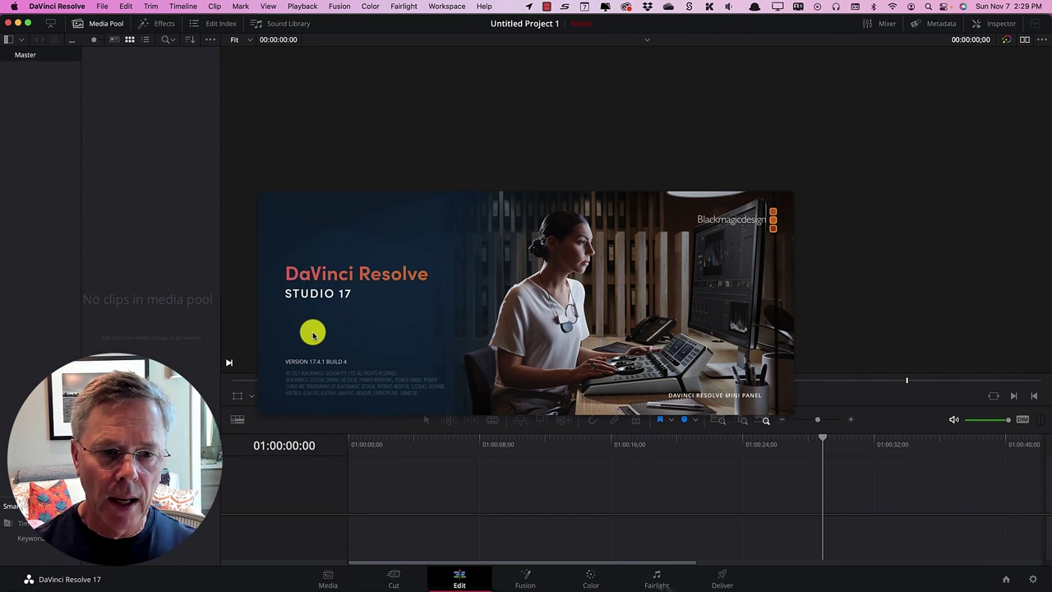
click(312, 335)
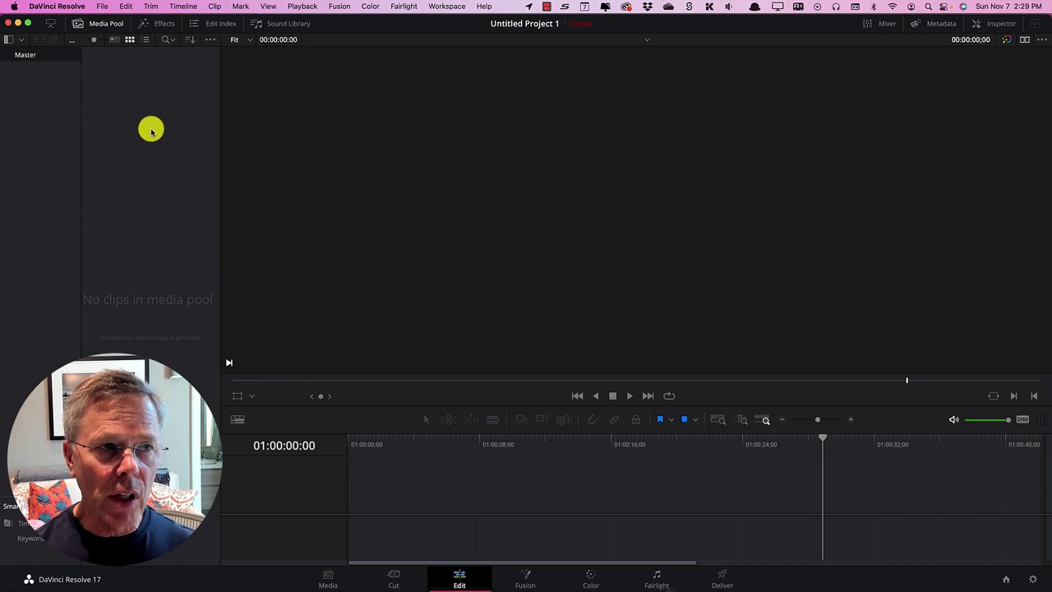
click(64, 8)
click(57, 38)
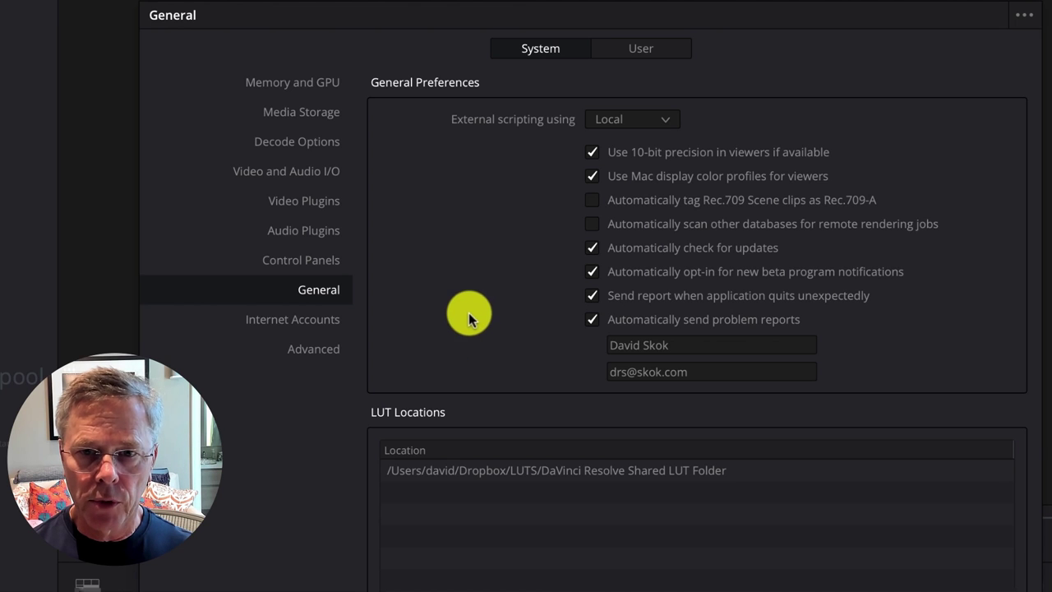
click(737, 502)
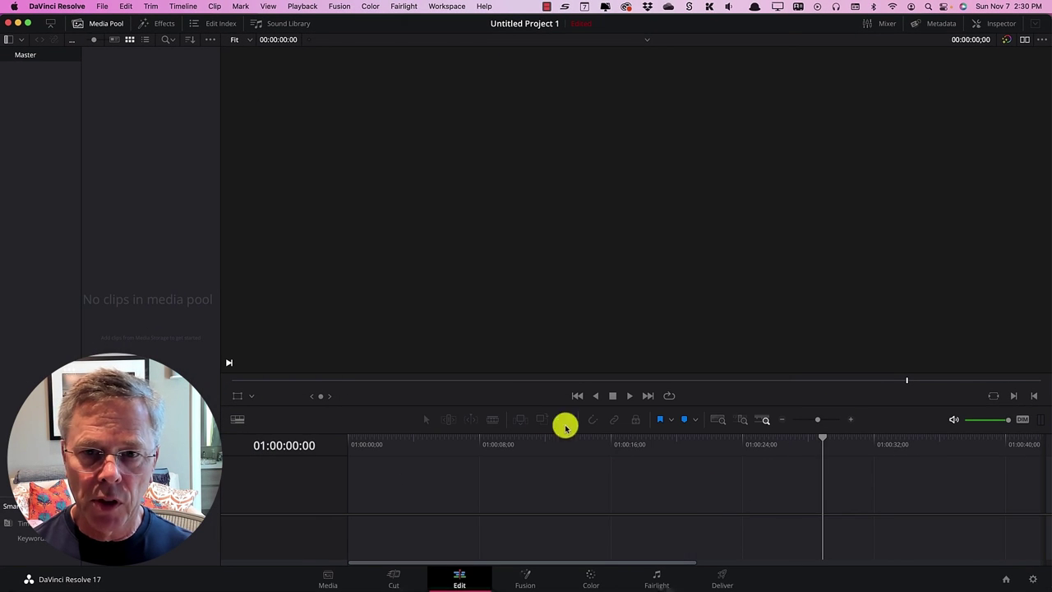
In Project Settings Color Management, choose DaVinci YRGB Color Managed with Automatic color management on.
click(1032, 580)
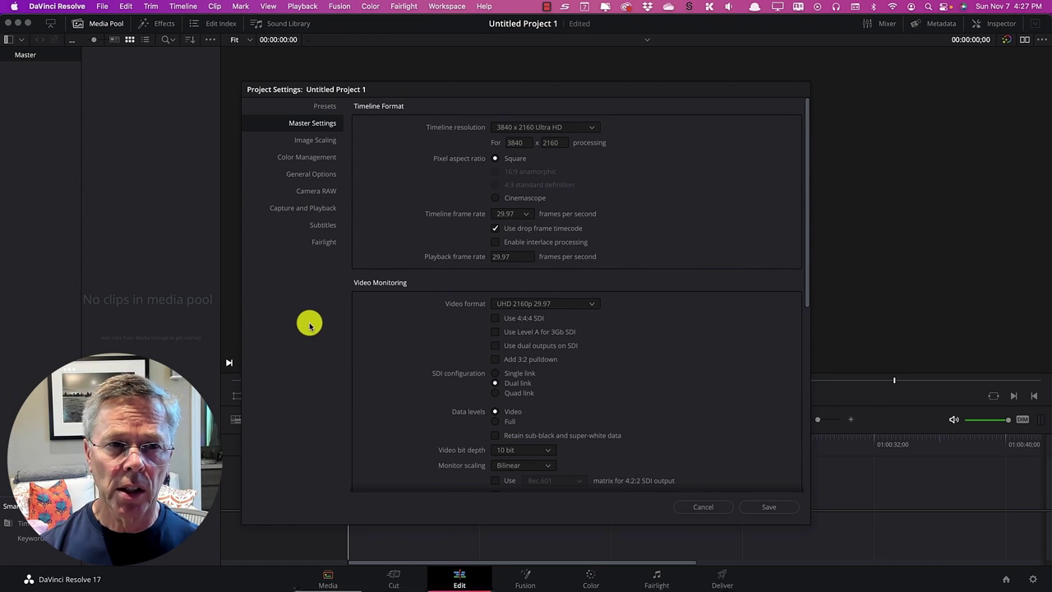
click(301, 159)
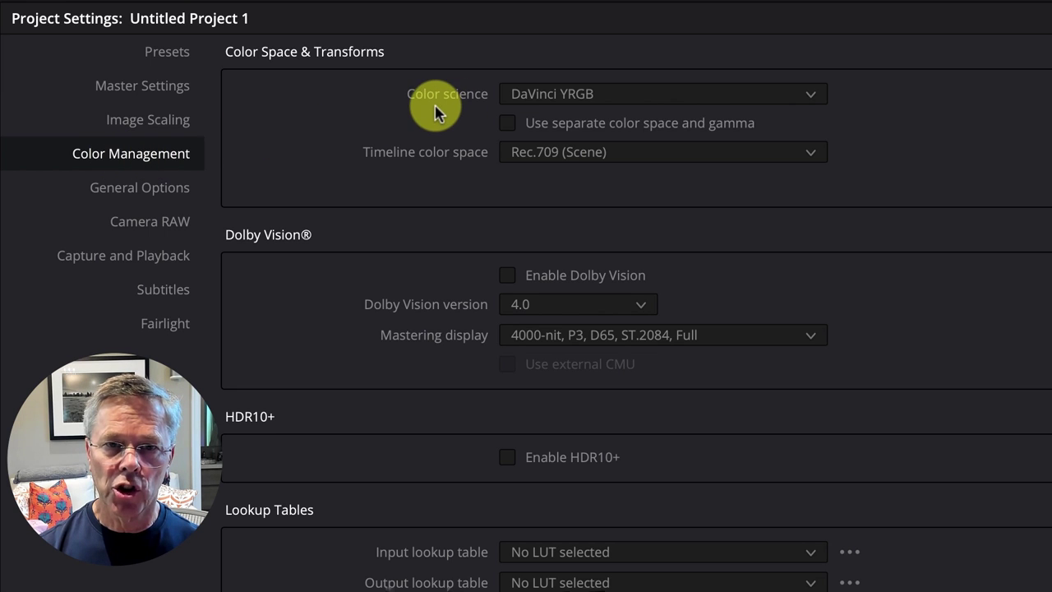
click(649, 97)
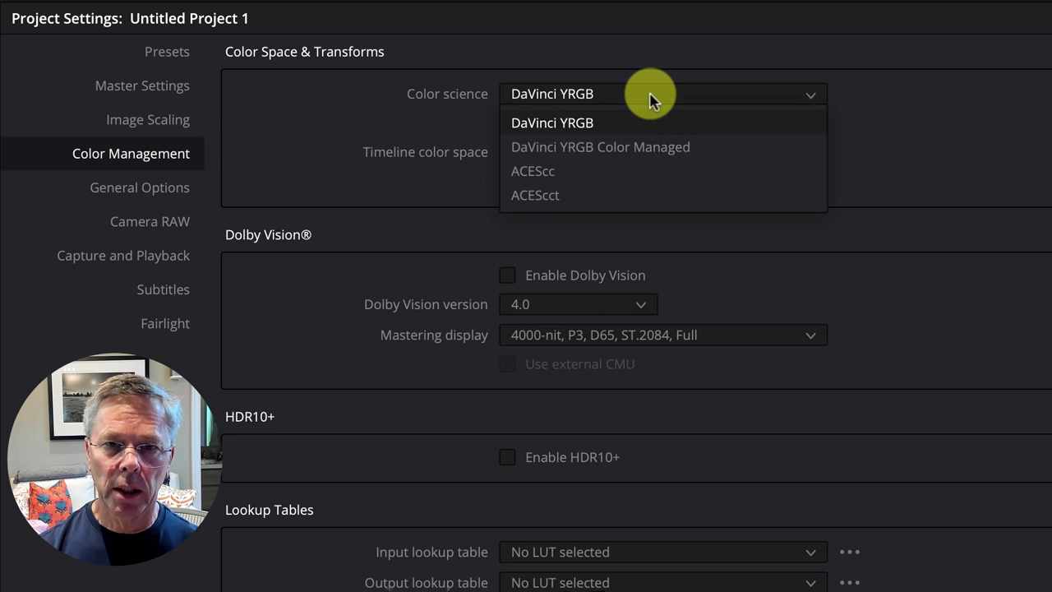
click(638, 149)
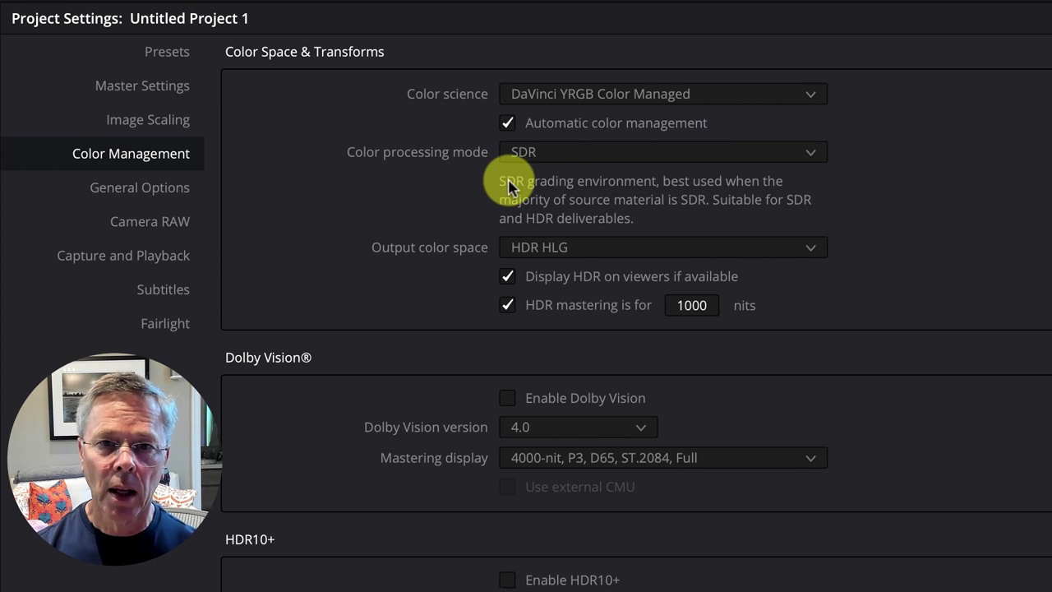
click(507, 123)
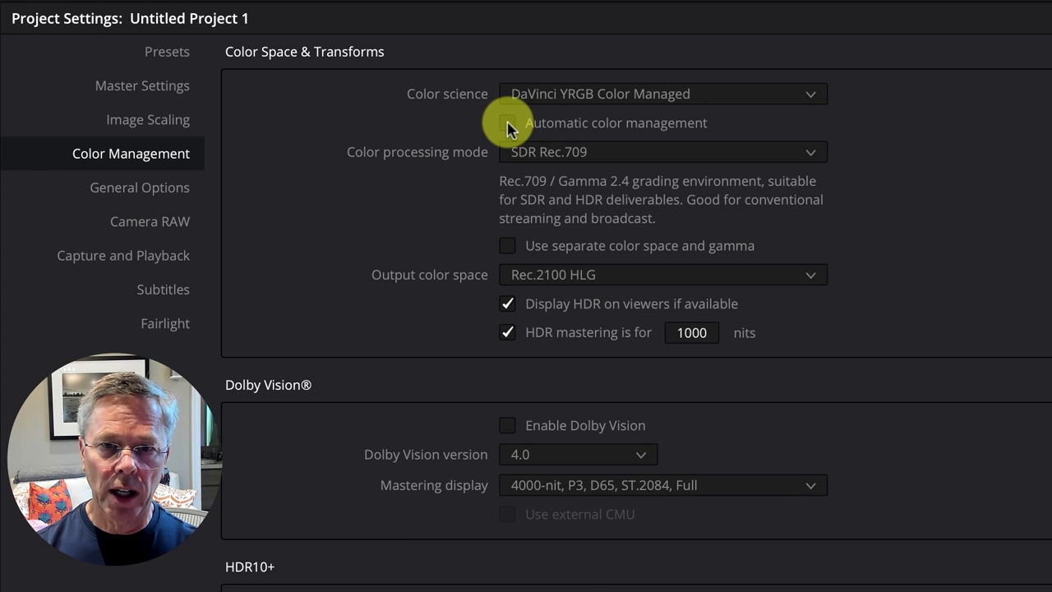
click(508, 123)
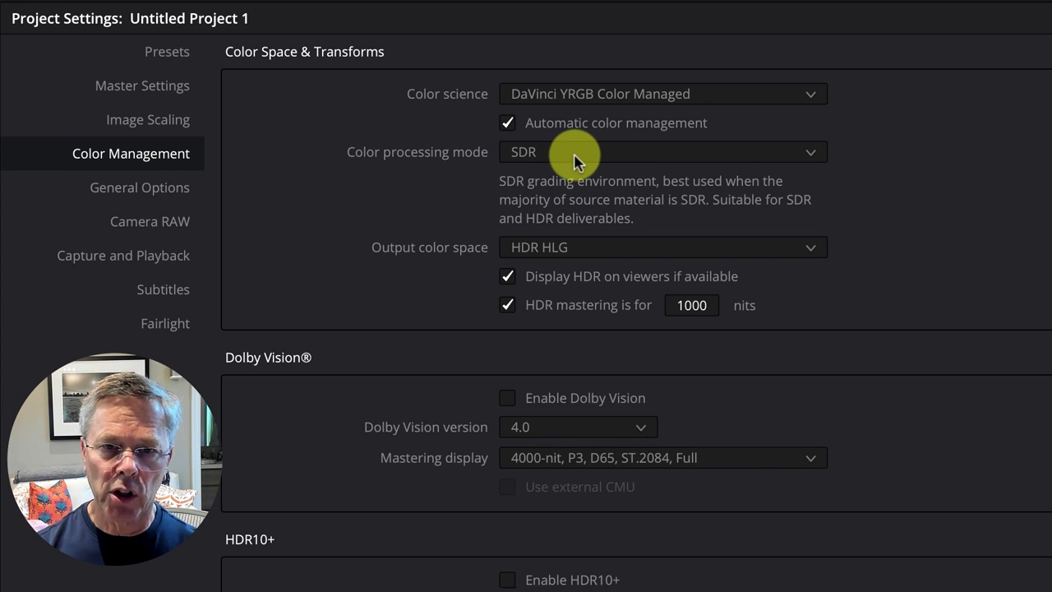
Set color processing mode to HDR, output to HDR HLG, and HDR mastering at 1000 nits.
click(576, 157)
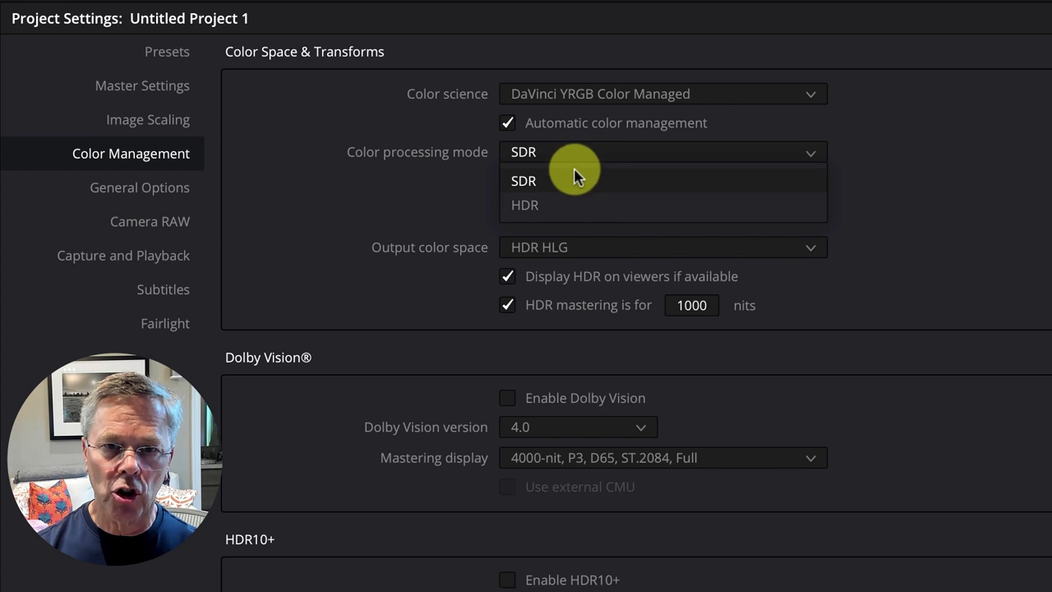
click(573, 208)
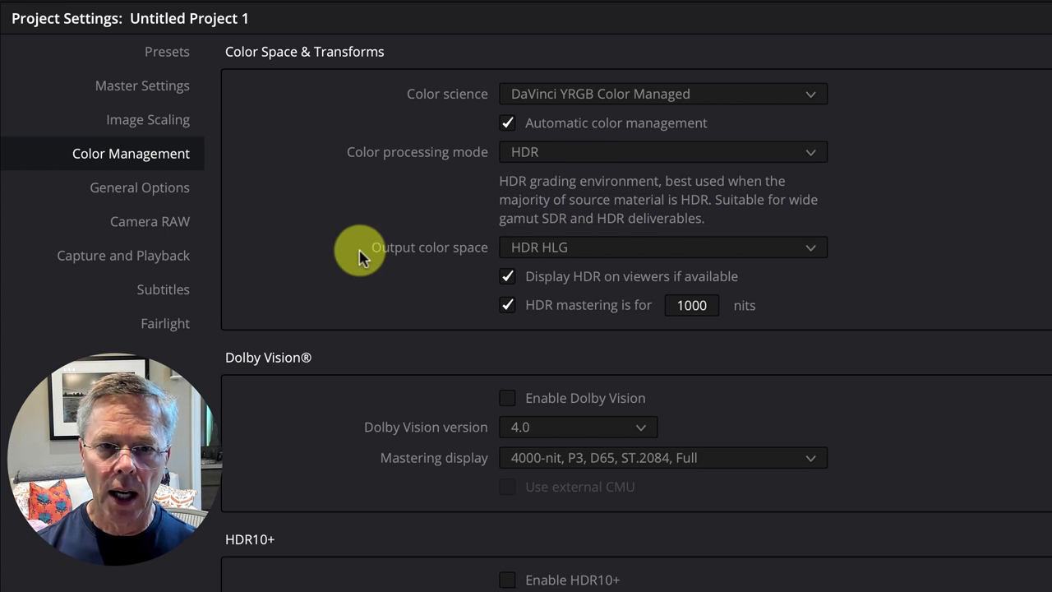
click(609, 249)
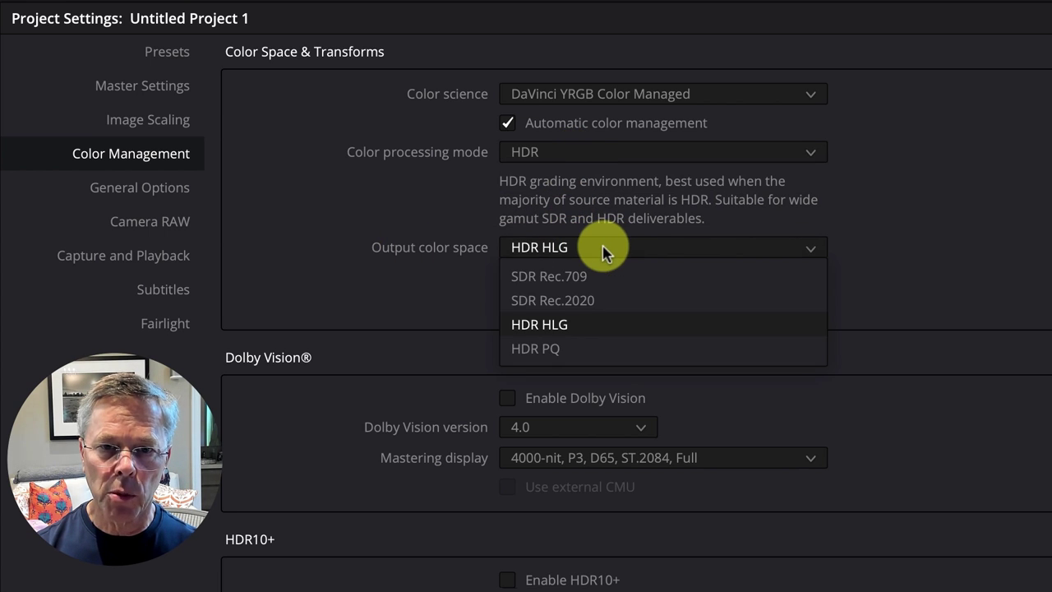
click(579, 327)
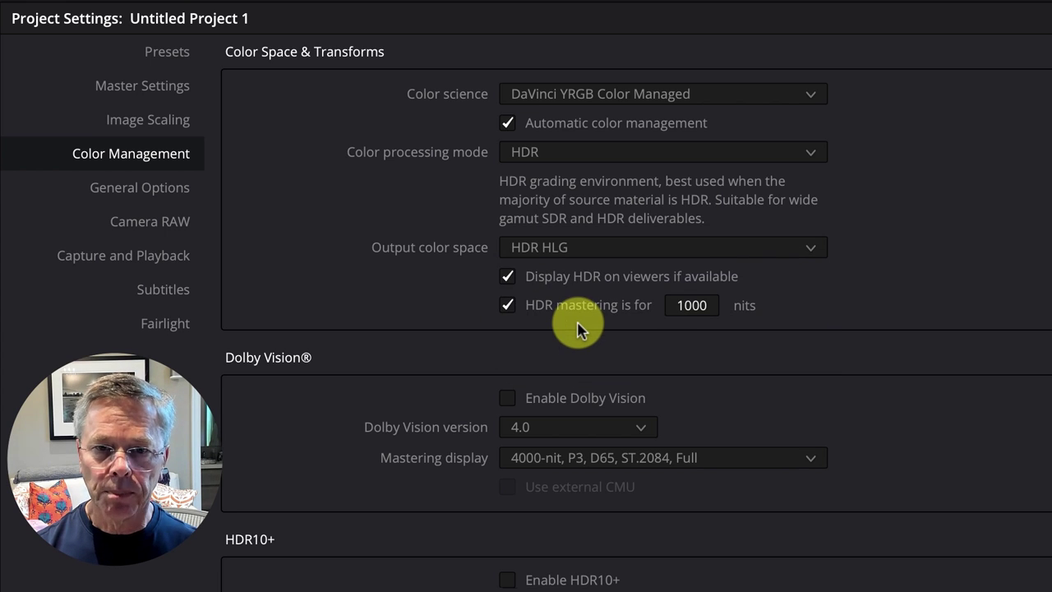
click(507, 306)
click(507, 306)
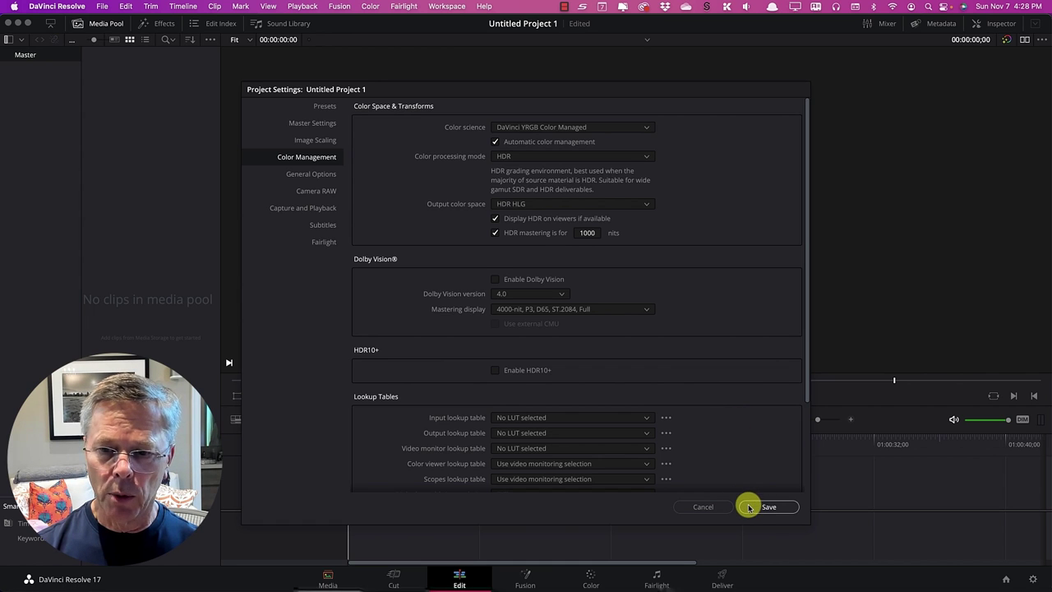
Save project settings, drag the five iPhone MOV clips from Finder into the Media Pool, and change the frame rate.
click(751, 507)
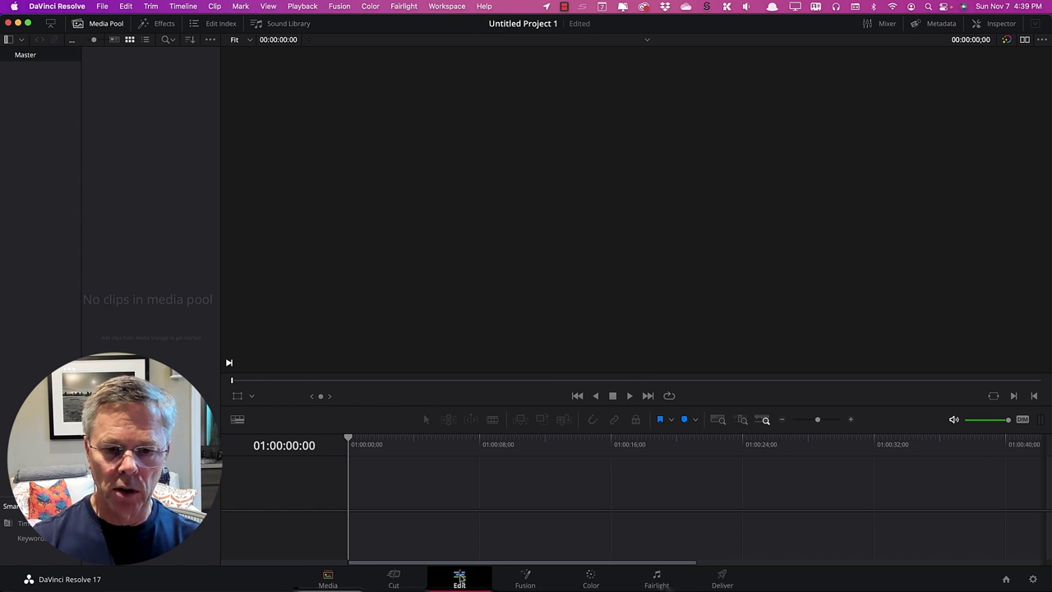
key(super+Tab)
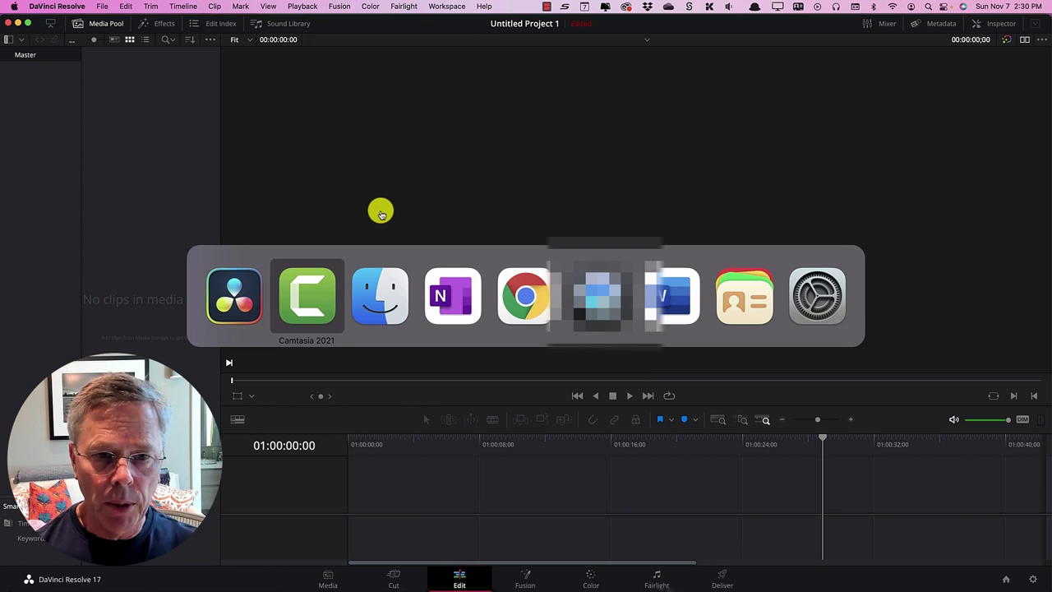
key(super+Tab)
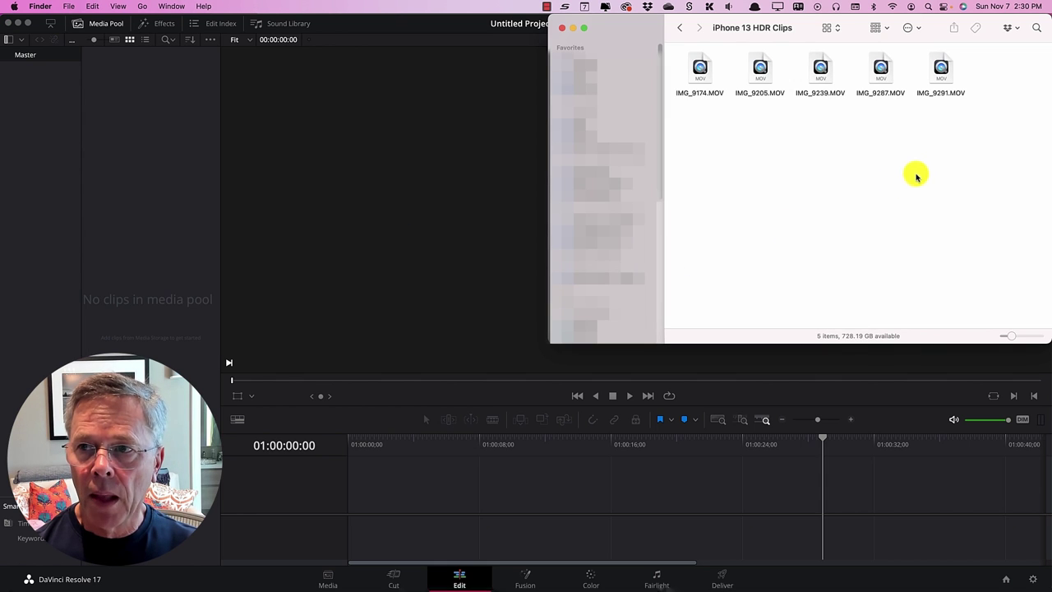
drag(951, 119, 33, 123)
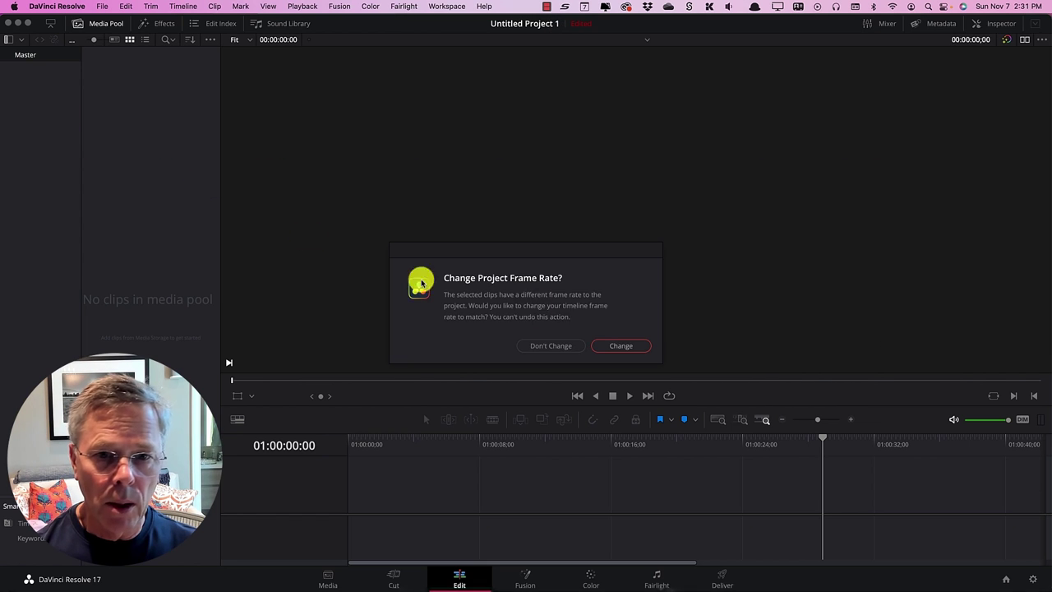
click(618, 346)
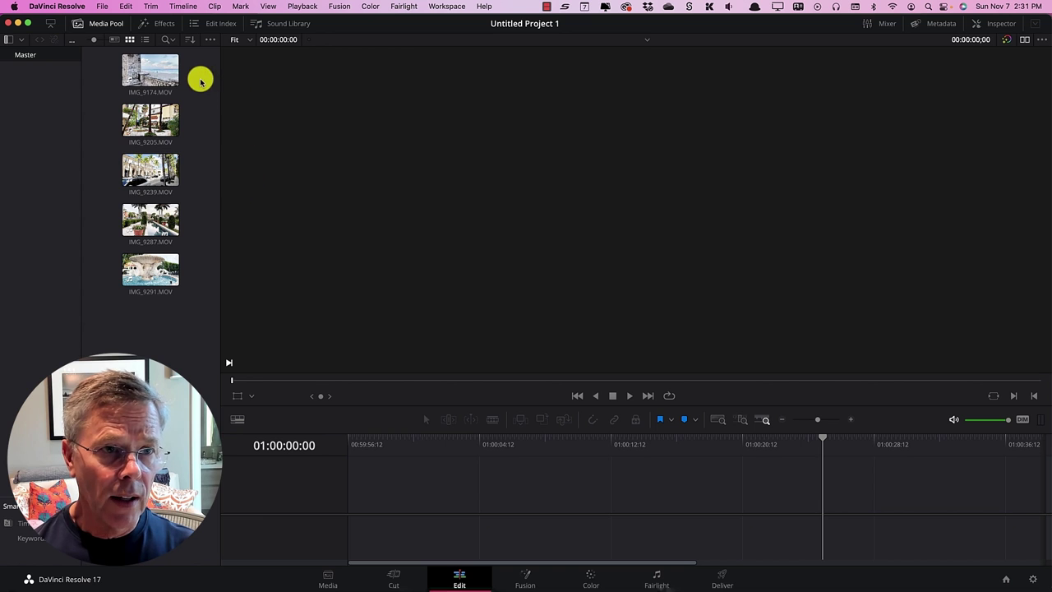
Create Timeline 1 from all five selected media pool clips.
drag(195, 56, 146, 287)
right_click(146, 270)
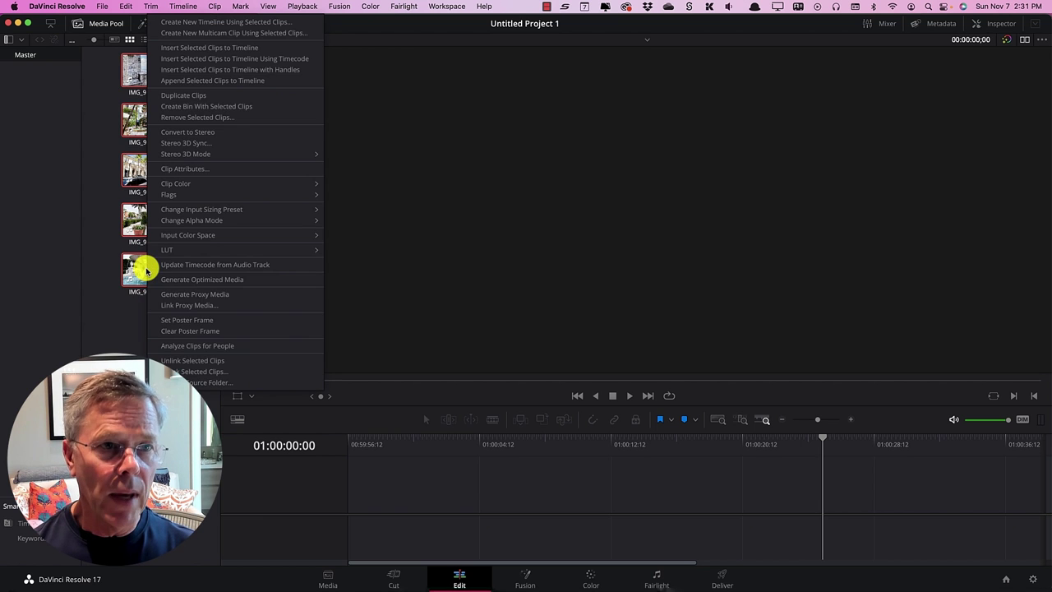
click(198, 23)
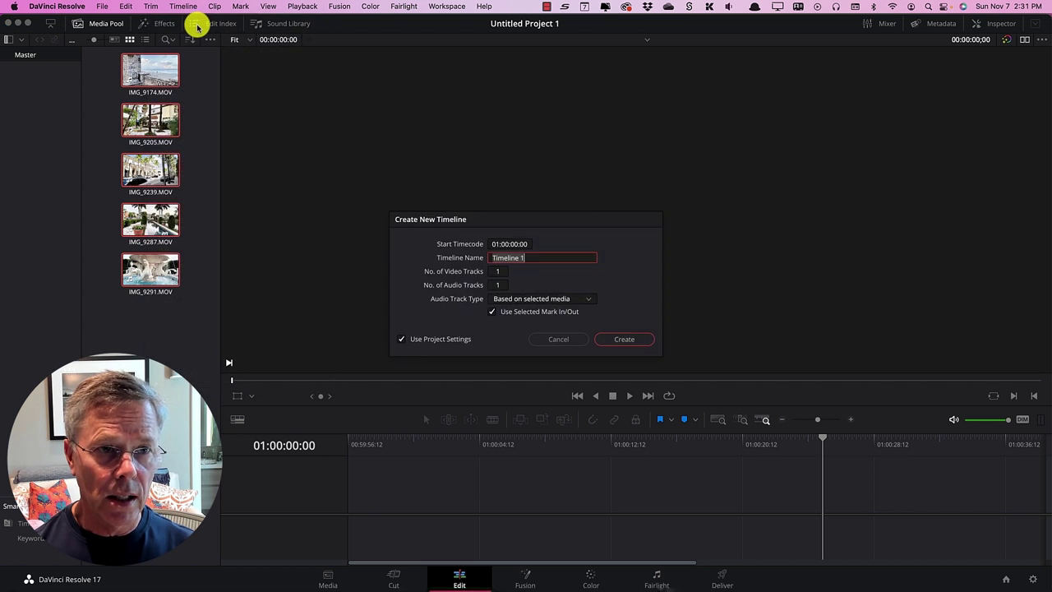
click(612, 341)
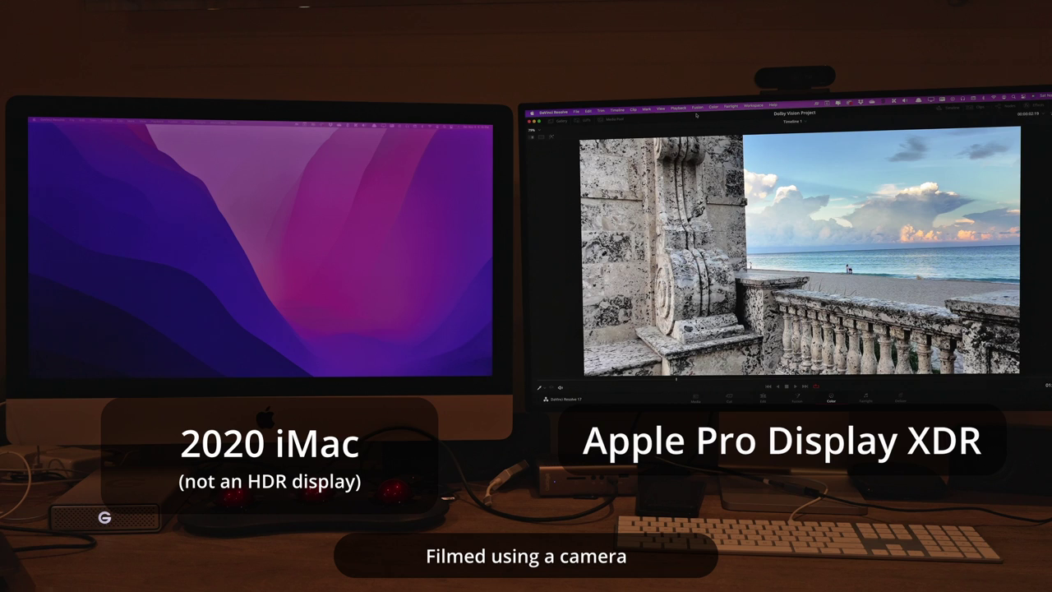
Drag the Resolve window from the Pro Display XDR fully onto the iMac screen.
mouse_move(697, 115)
mouse_down()
mouse_move(217, 132)
mouse_move(704, 114)
mouse_up()
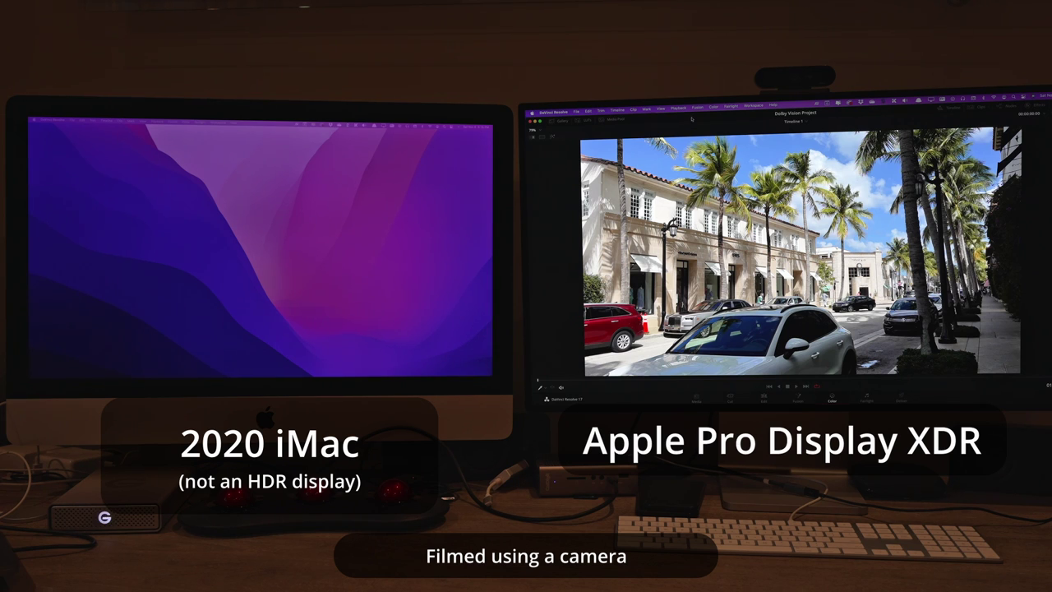
mouse_move(692, 119)
mouse_down()
mouse_move(203, 129)
mouse_move(704, 106)
mouse_up()
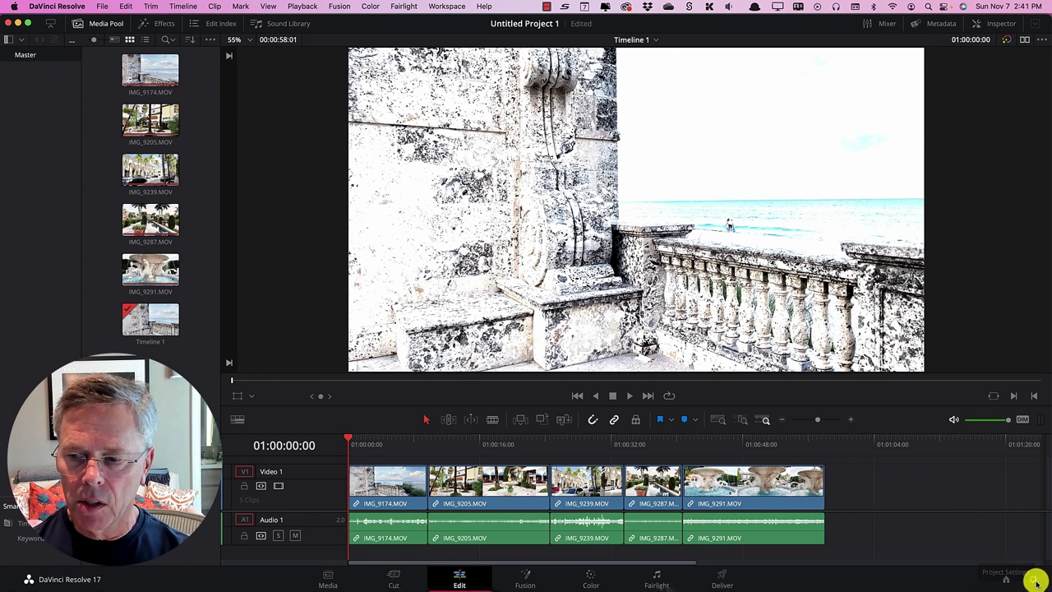
Set the video monitor lookup table to Gamma 2.4 to HLG and save the project settings.
click(1031, 578)
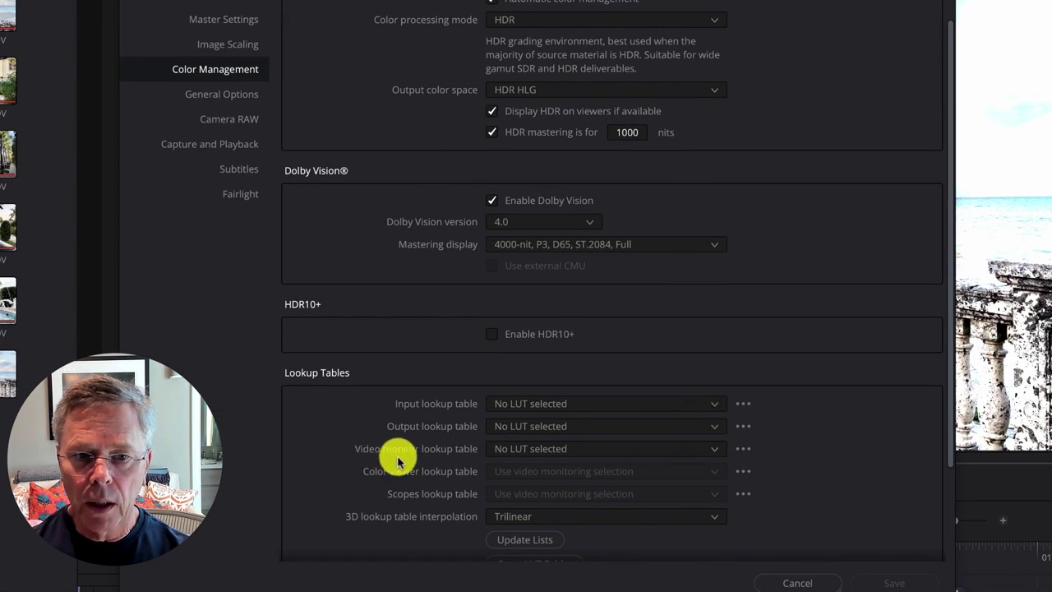
click(609, 452)
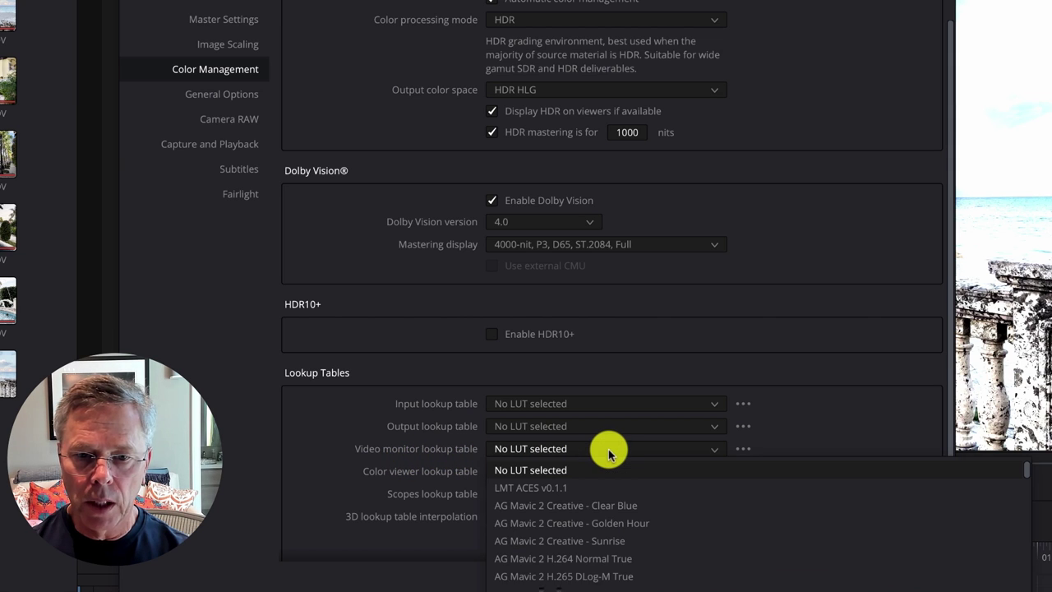
scroll(606, 450, down, 15)
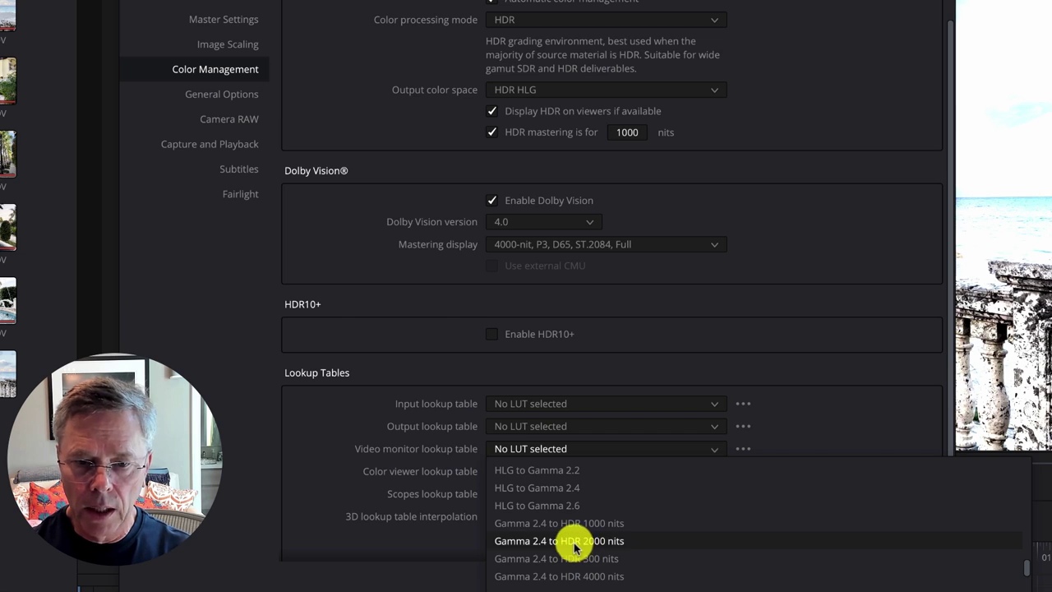
scroll(576, 547, up, 3)
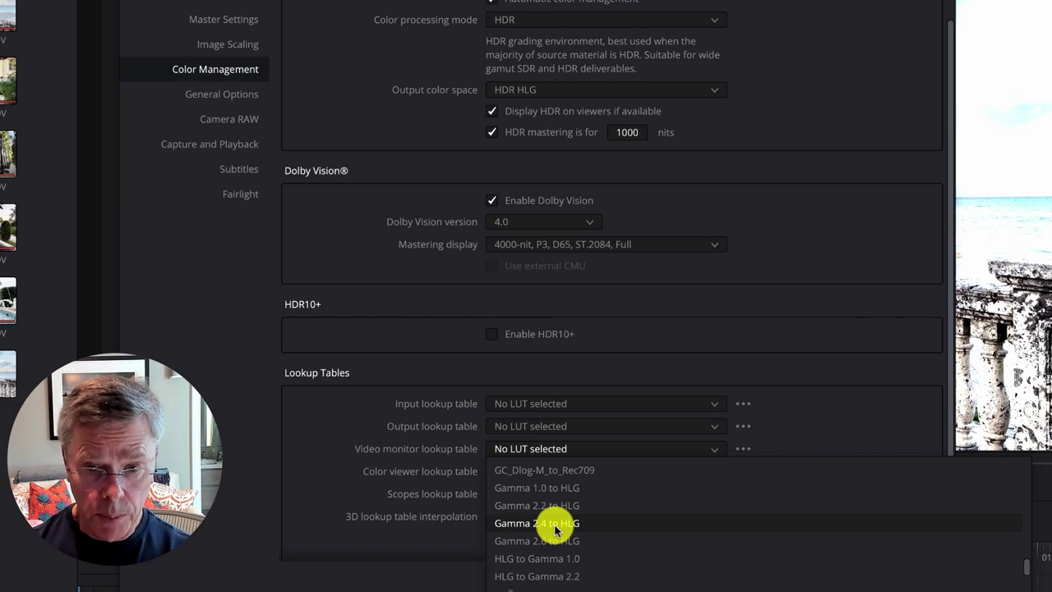
click(557, 530)
click(902, 584)
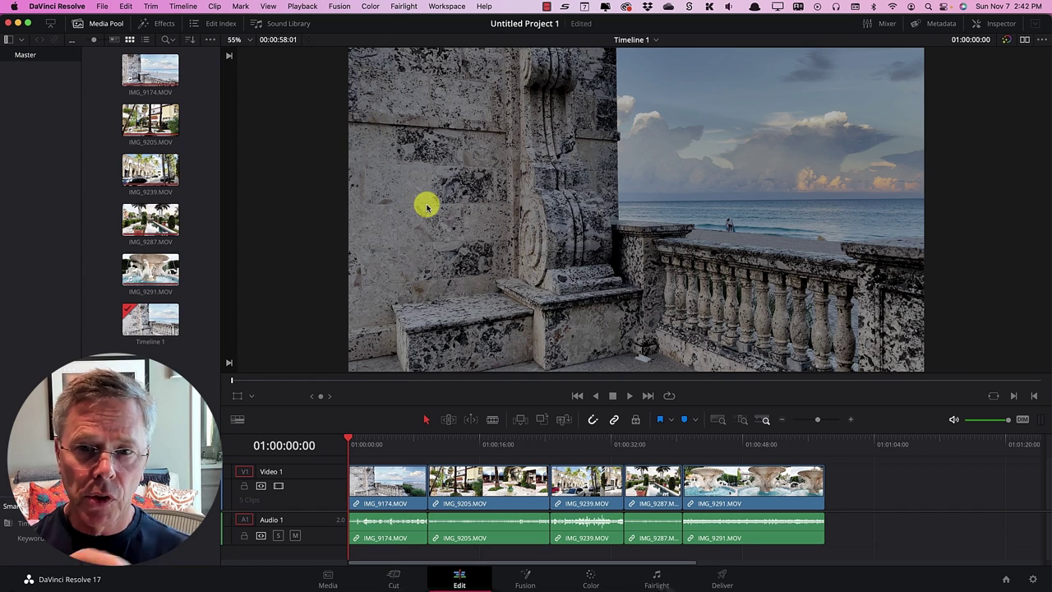
Play back the edit from six seconds, stopping on the courtyard clip.
click(398, 444)
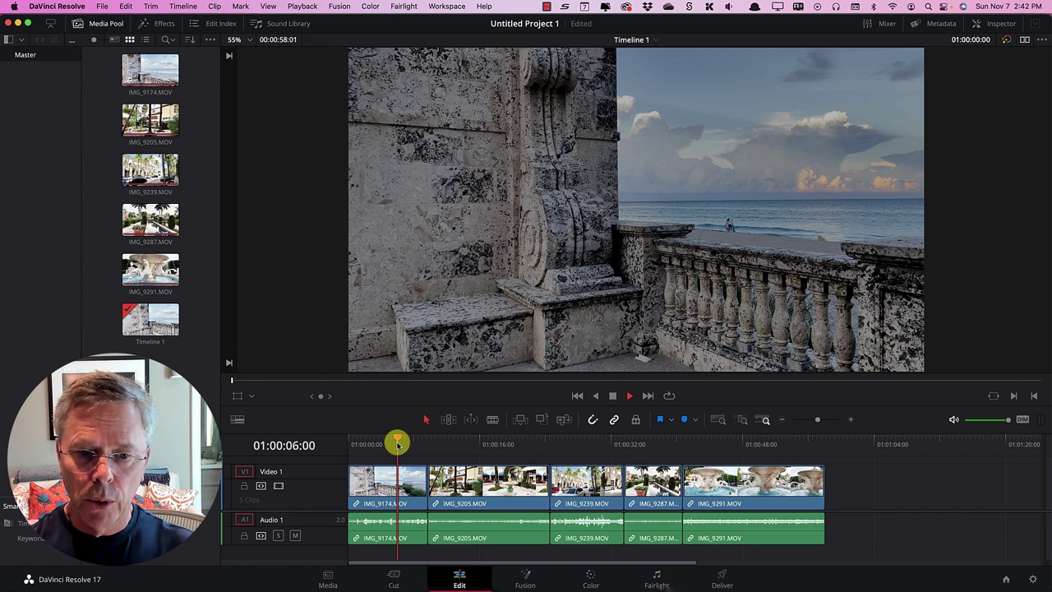
key(space)
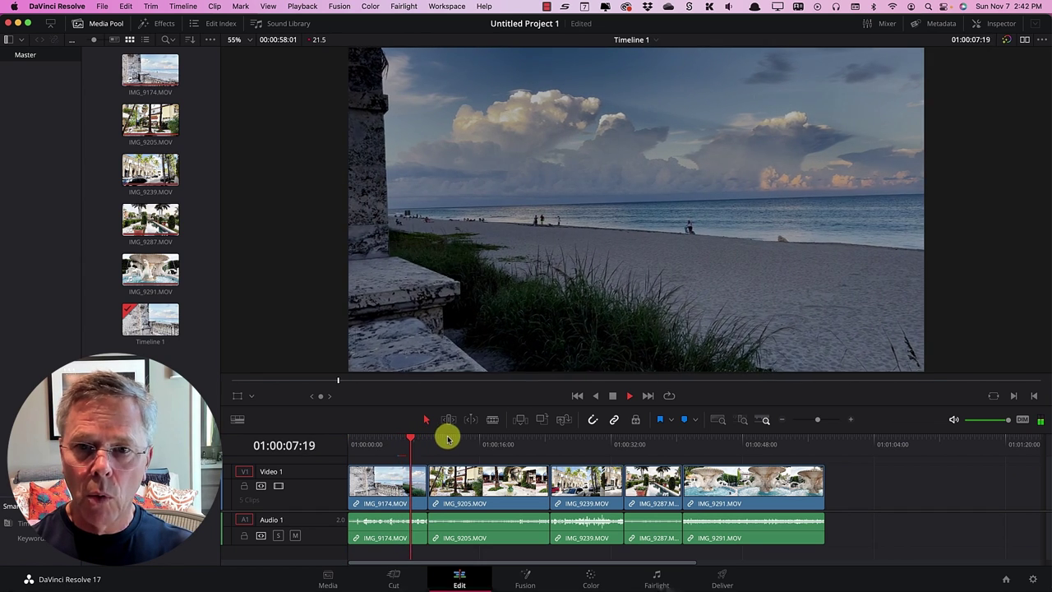
click(464, 439)
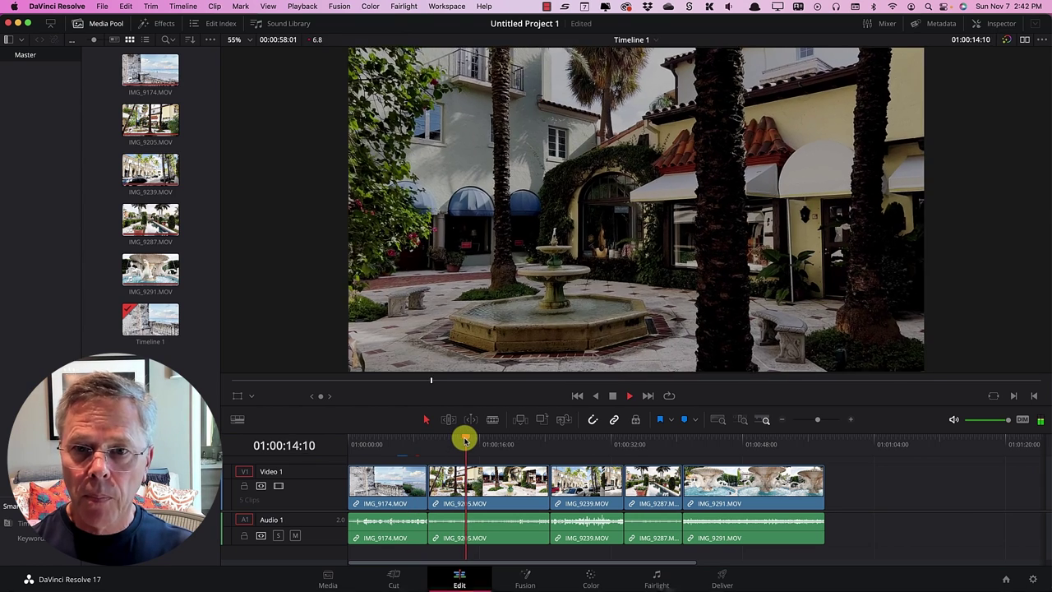
key(space)
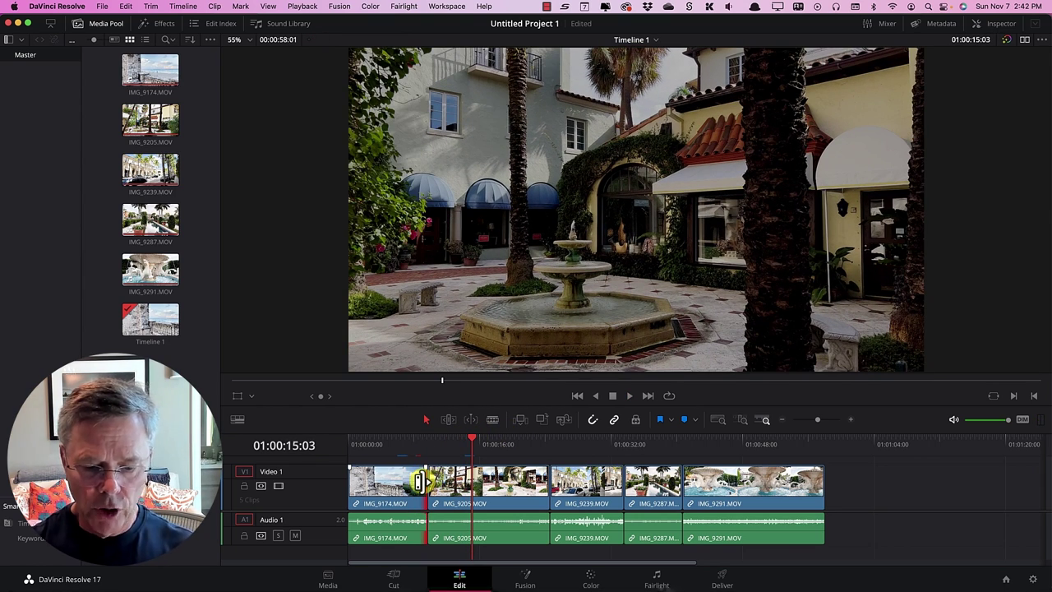
Ripple-trim the ends of the first clip, IMG_9205 and IMG_9291 to shorten the edit.
drag(420, 481, 396, 483)
drag(512, 483, 485, 485)
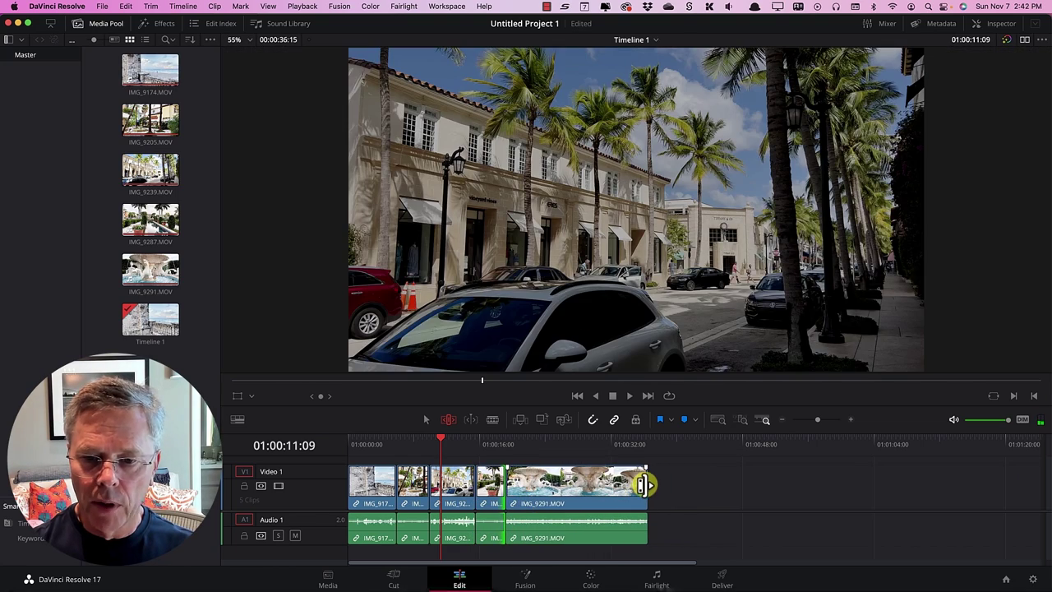
click(643, 485)
drag(643, 485, 532, 480)
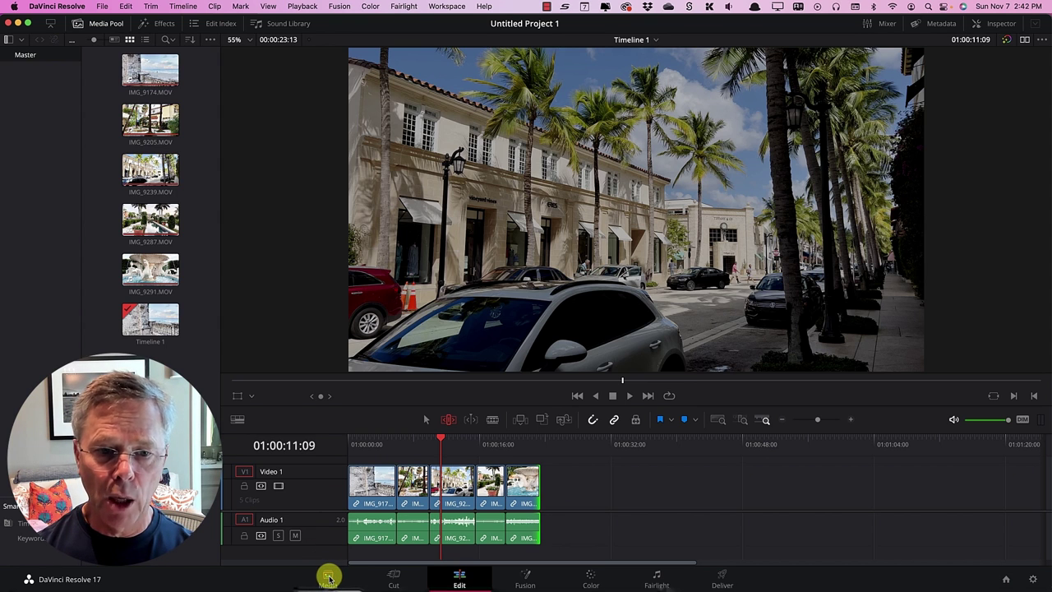
On the Media page, show the bin as a list with a widened Input Color Space column.
click(328, 578)
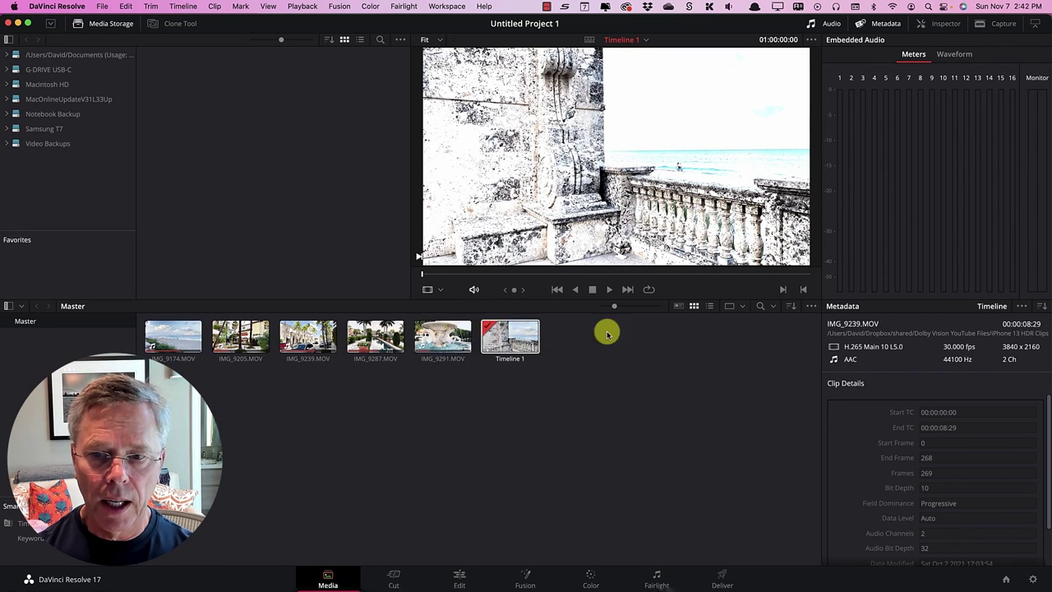
click(710, 306)
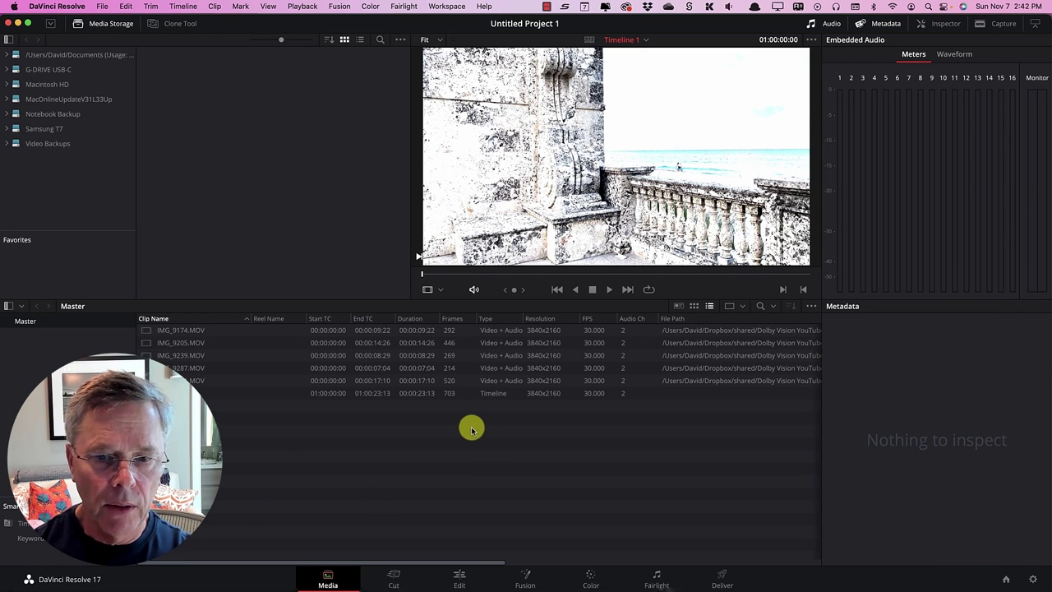
right_click(288, 322)
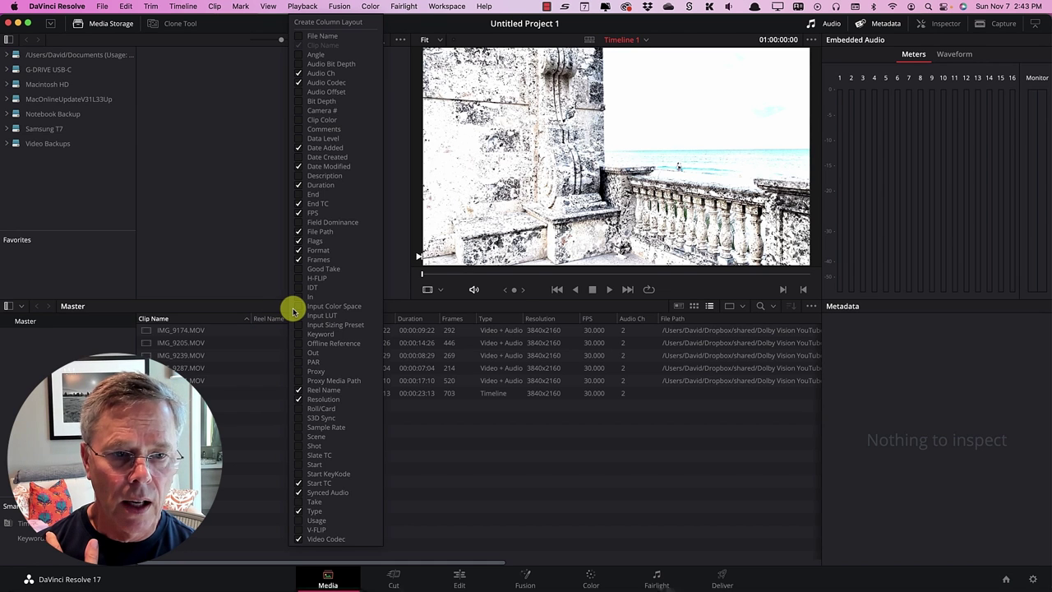
click(300, 309)
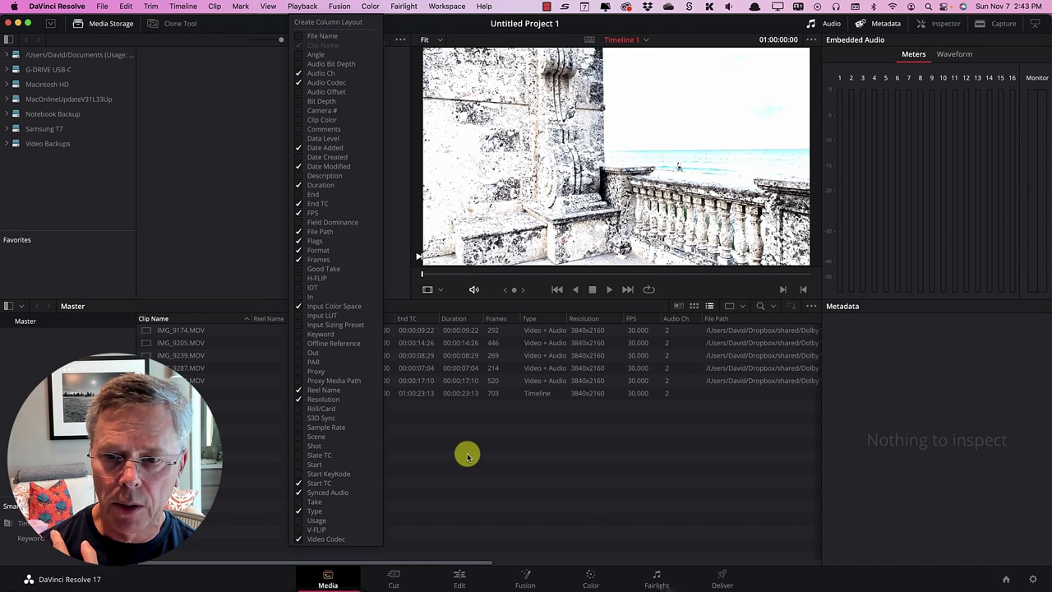
click(515, 432)
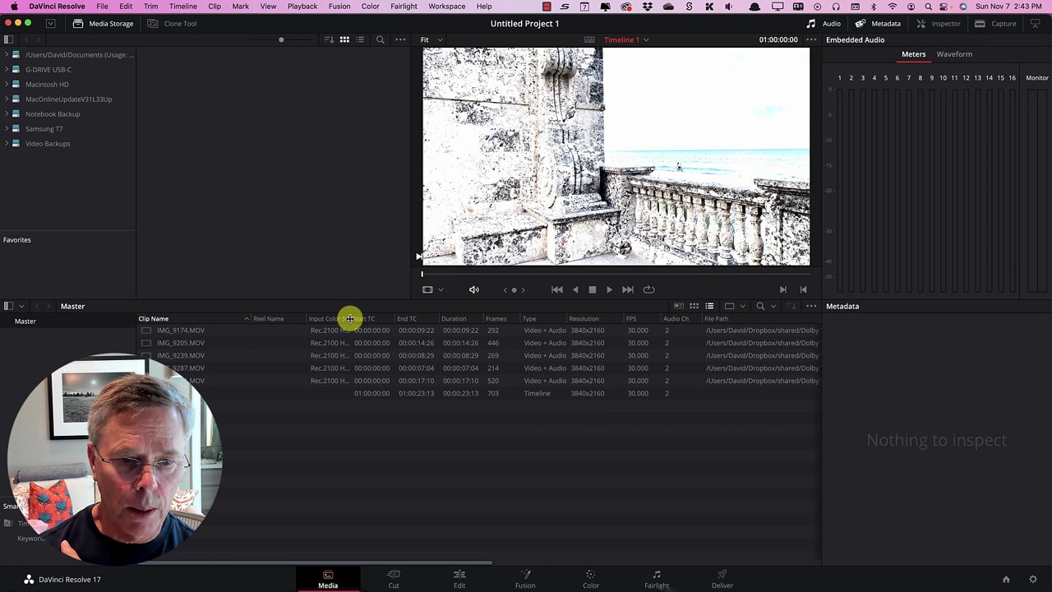
drag(349, 318, 377, 318)
Step through IMG_9174 to IMG_9291, confirming each clip reads Rec.2100 HLG.
click(279, 340)
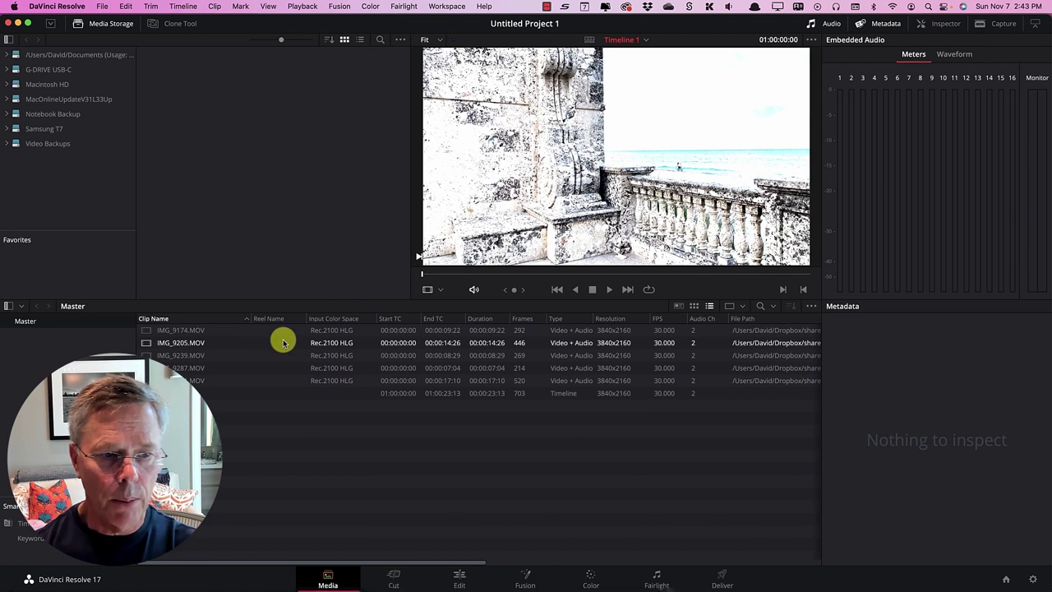
click(314, 330)
click(315, 353)
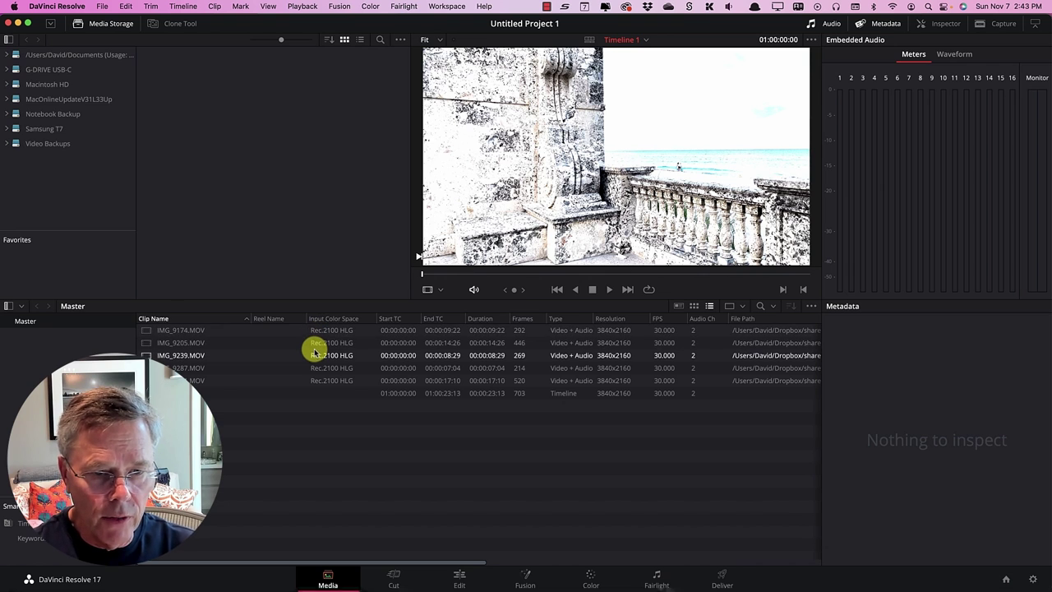
click(318, 330)
click(317, 355)
click(320, 368)
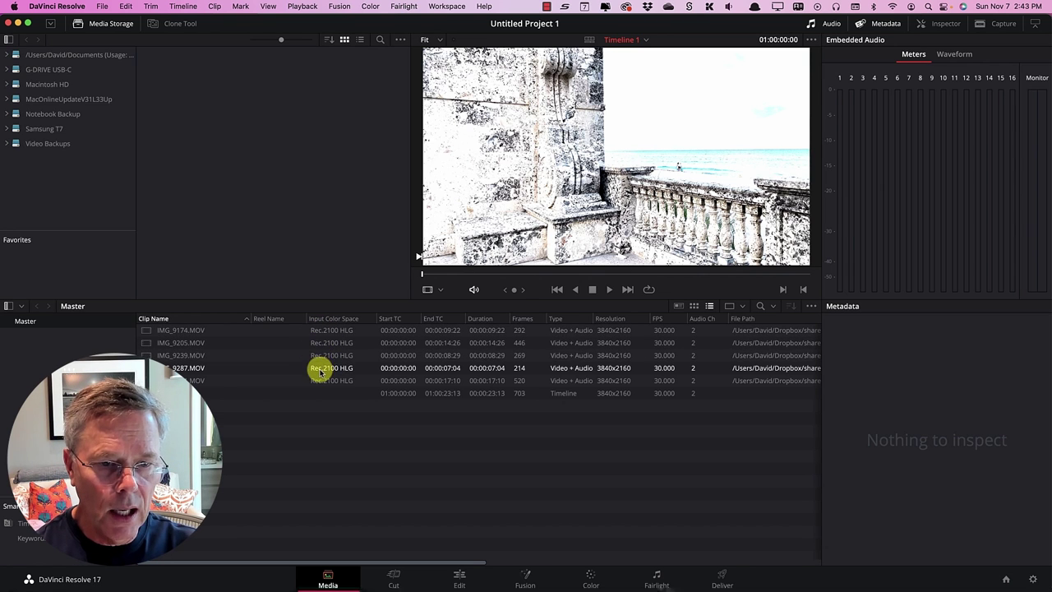
click(318, 381)
click(319, 367)
click(320, 355)
click(322, 343)
click(321, 330)
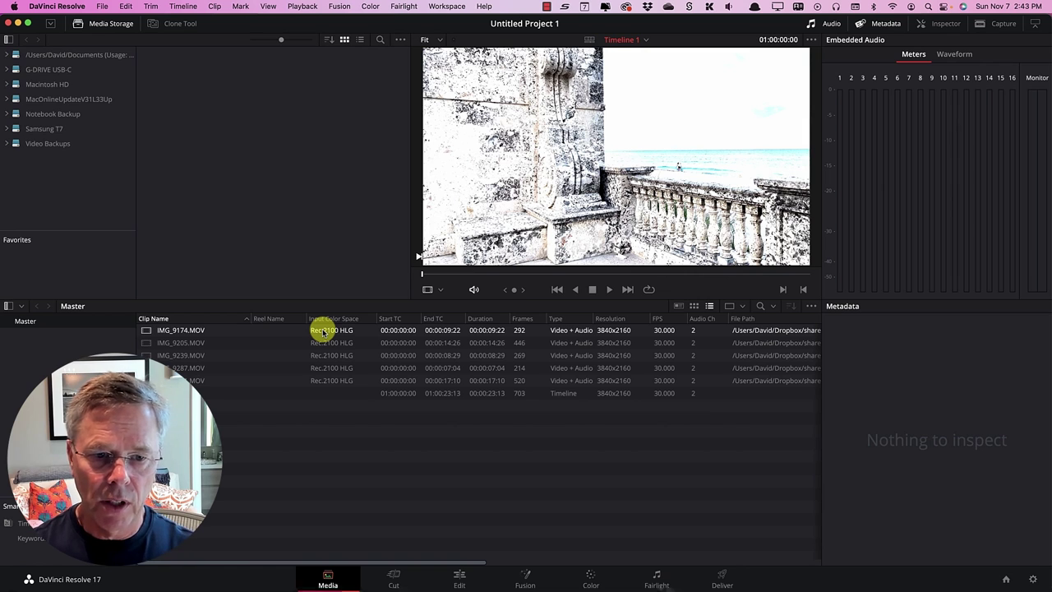
click(301, 342)
click(304, 331)
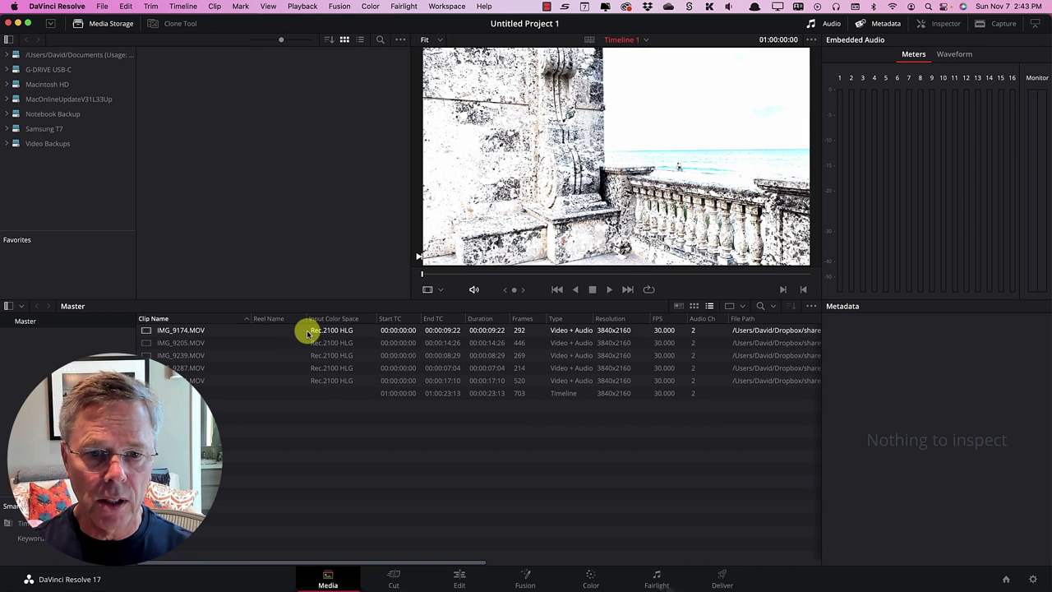
click(301, 381)
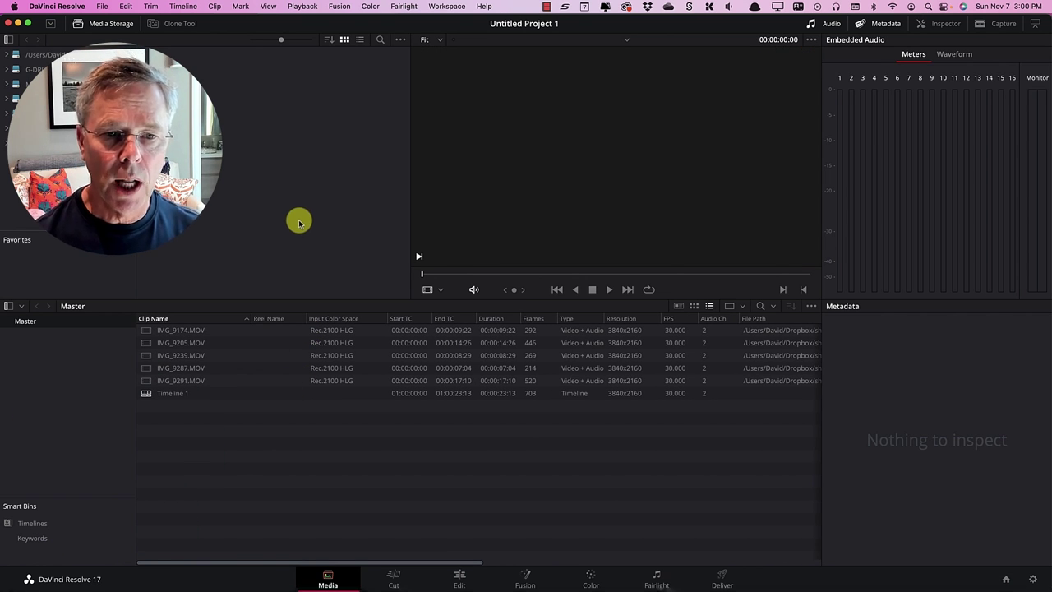
Drag S-Cinetone.MP4, SLog3.MP4 and Sony HLG.MP4 from Finder's Sony A1 Clips into the Media Pool.
key(super+Tab)
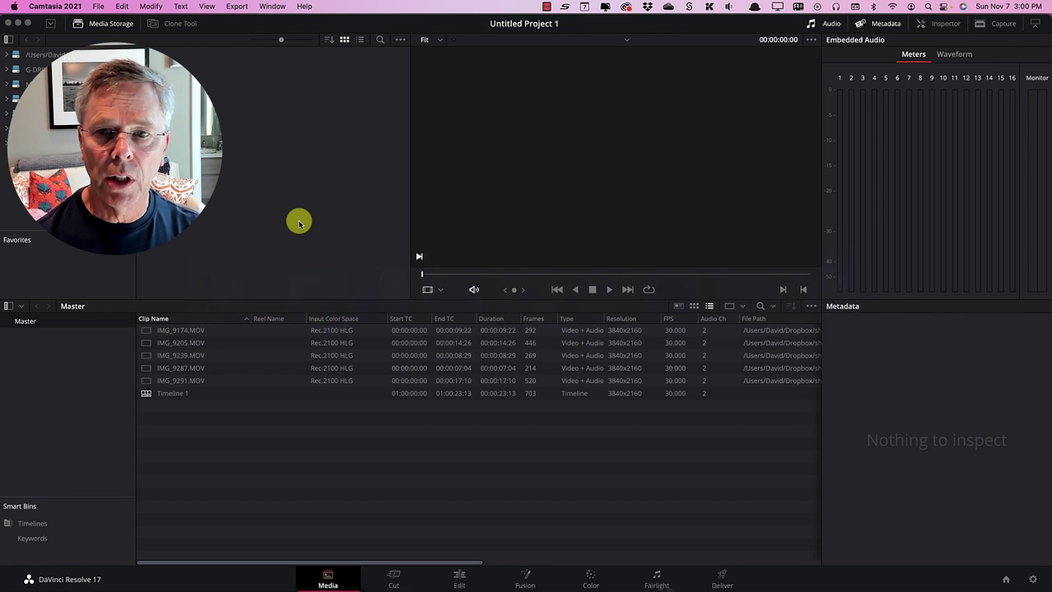
key(super+Tab)
key(super+Tab)
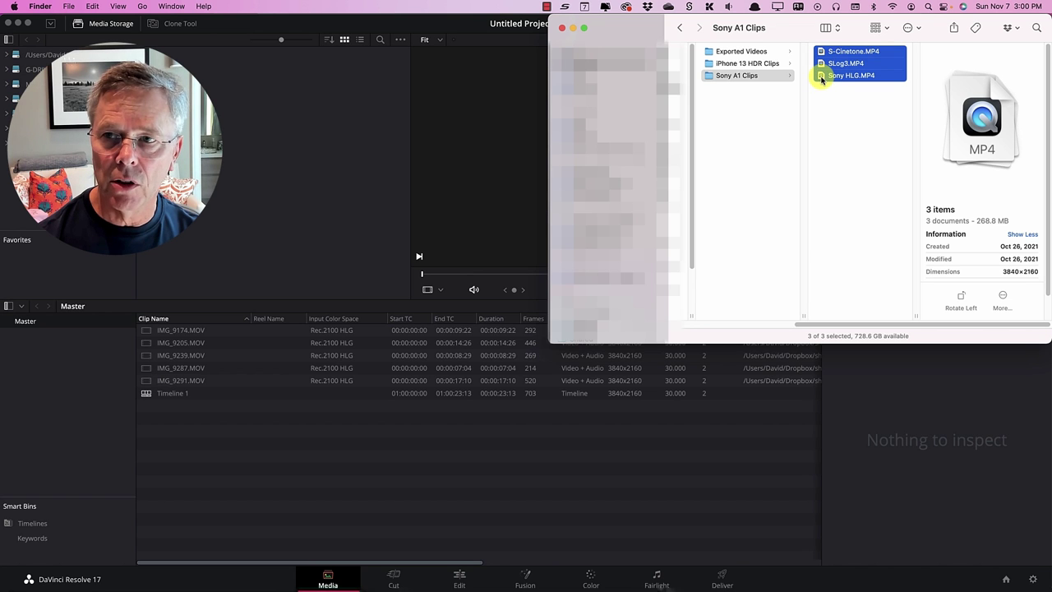
drag(821, 78, 169, 455)
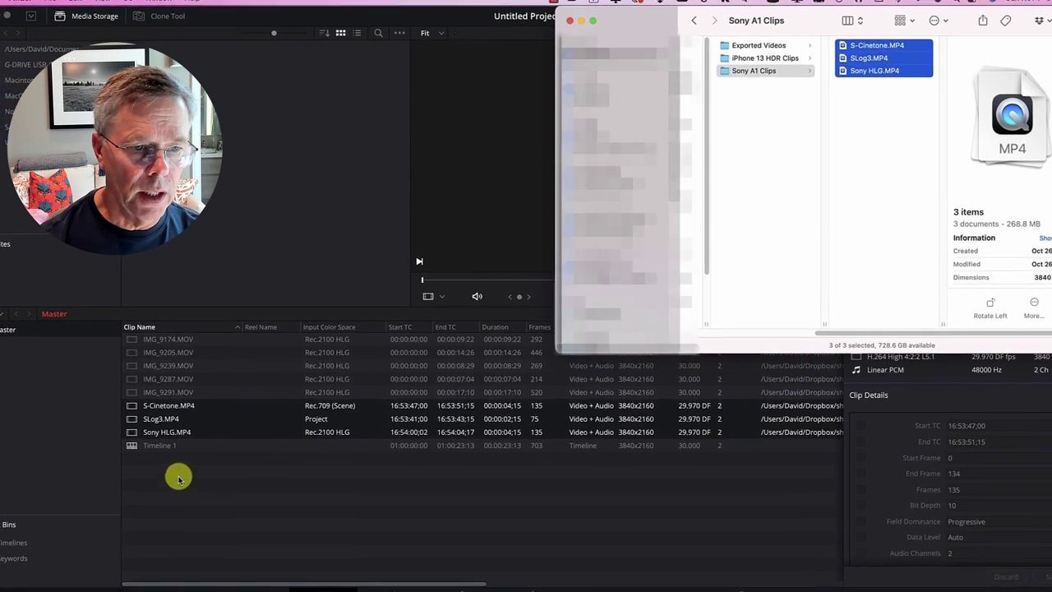
Preview the S-Cinetone, Sony HLG and flat-looking SLog3 clips.
click(163, 403)
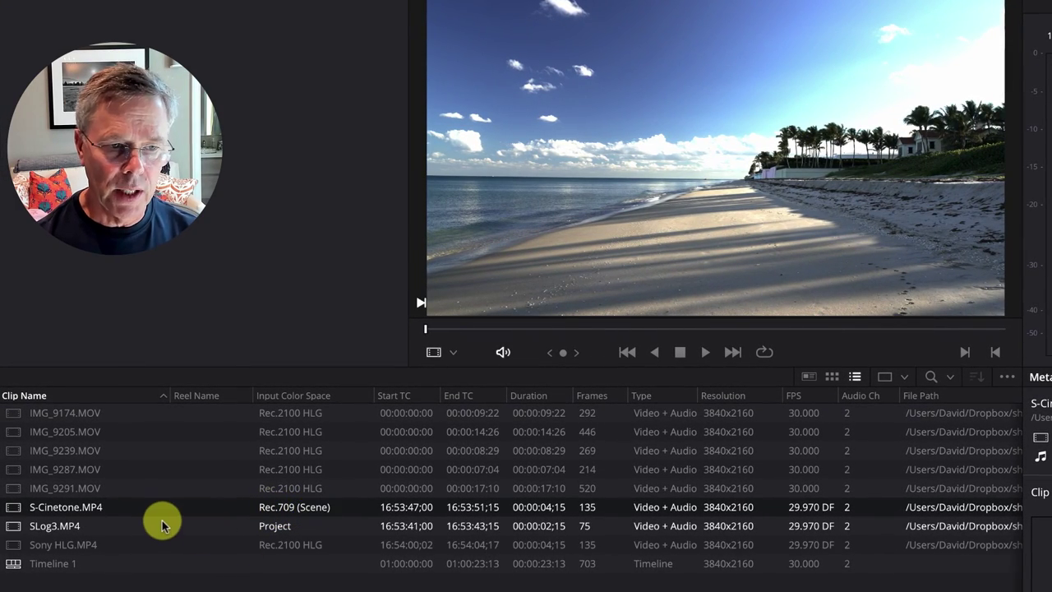
click(129, 544)
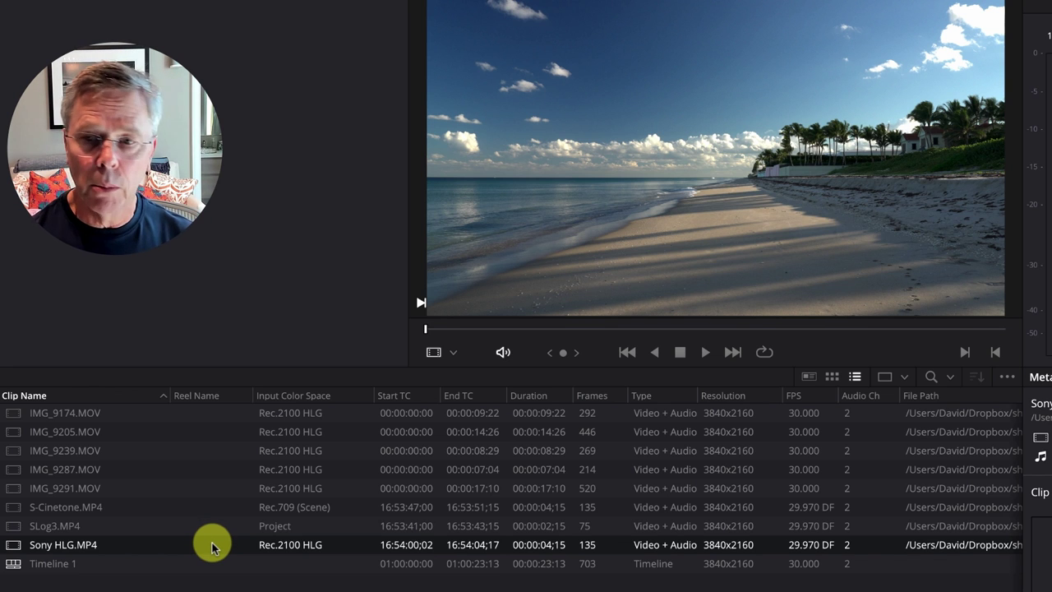
click(137, 529)
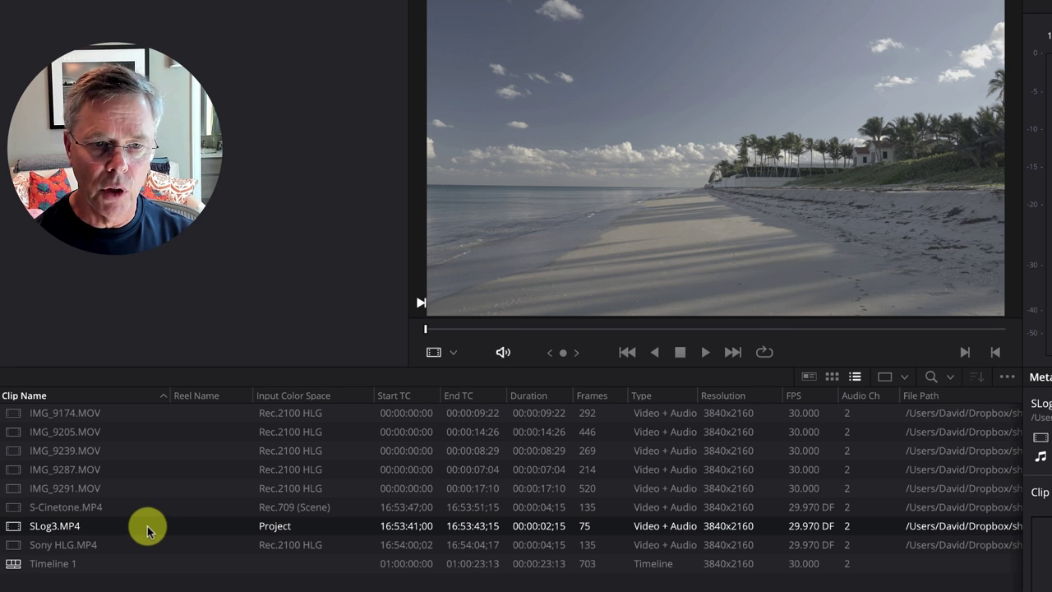
Set SLog3.MP4's input color space to S-Gamut3.Cine/S-Log3.
right_click(285, 530)
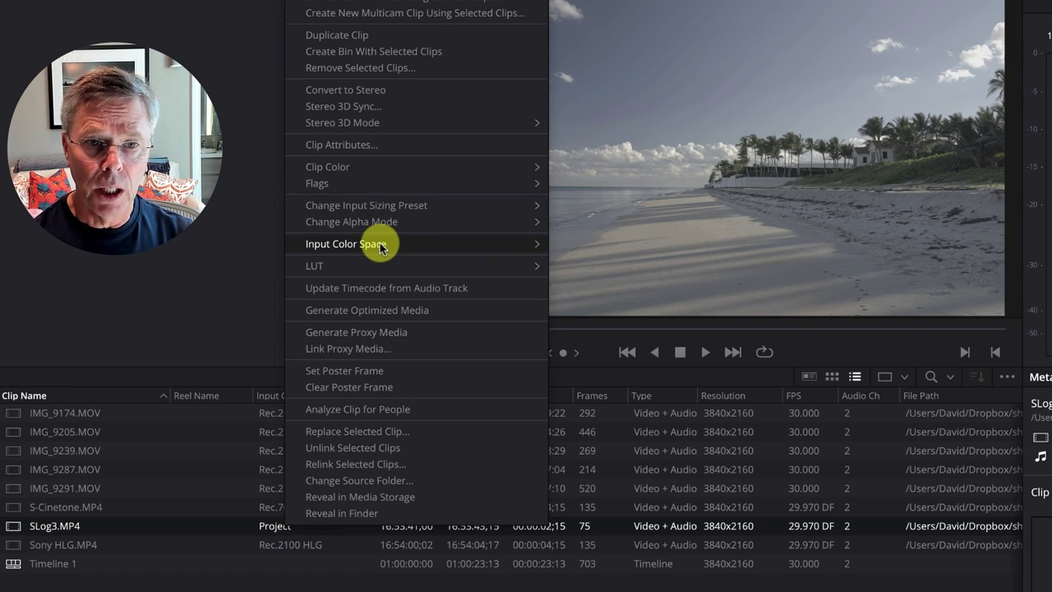
mouse_move(380, 247)
scroll(649, 575, down, 10)
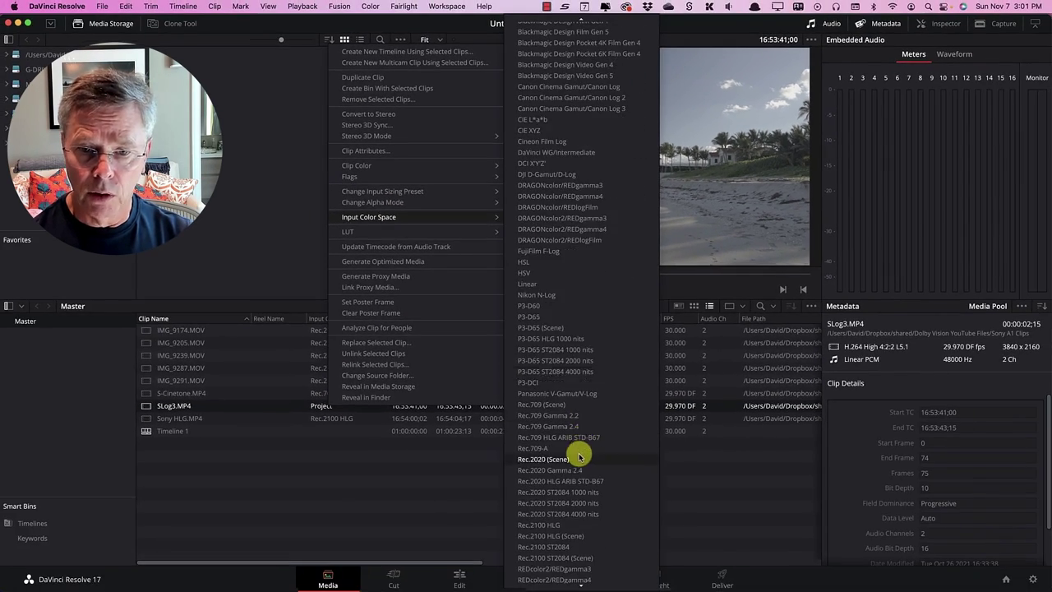
scroll(578, 464, down, 2)
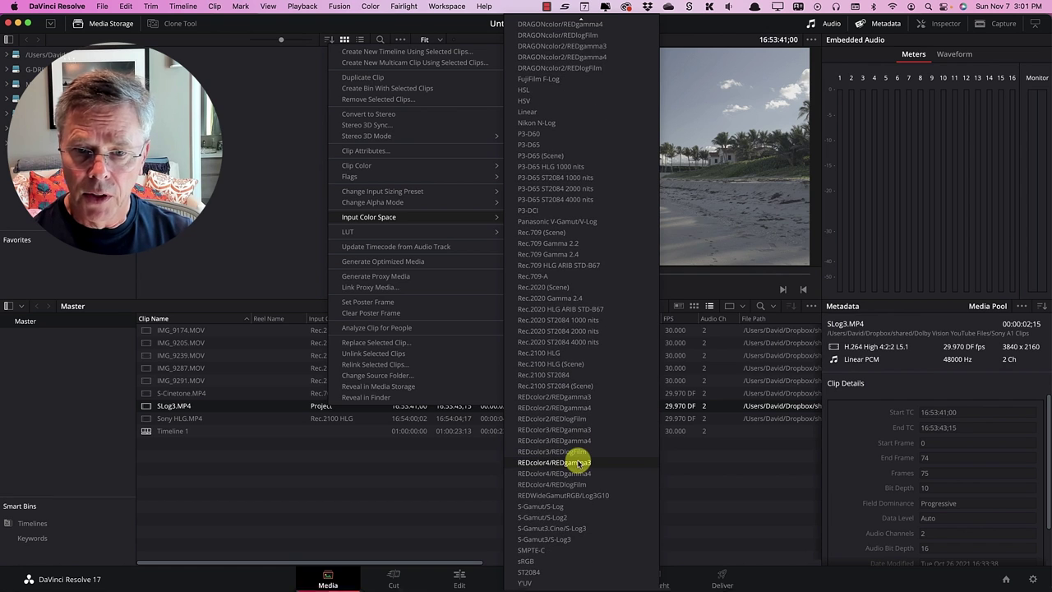
click(564, 530)
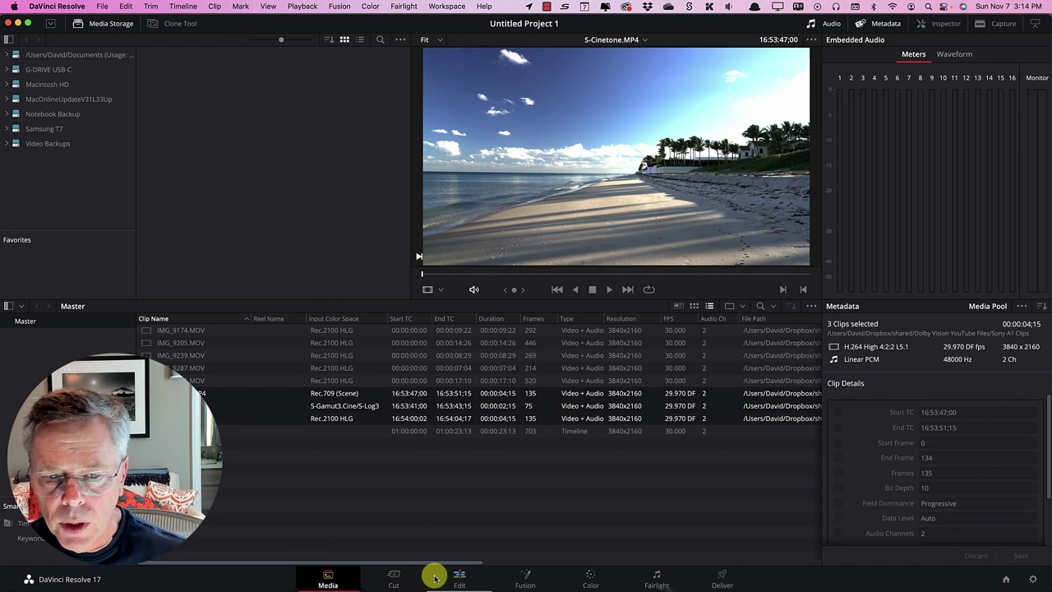
On the Edit page, scrub the playhead from near the start across Timeline 1's five clips.
click(440, 577)
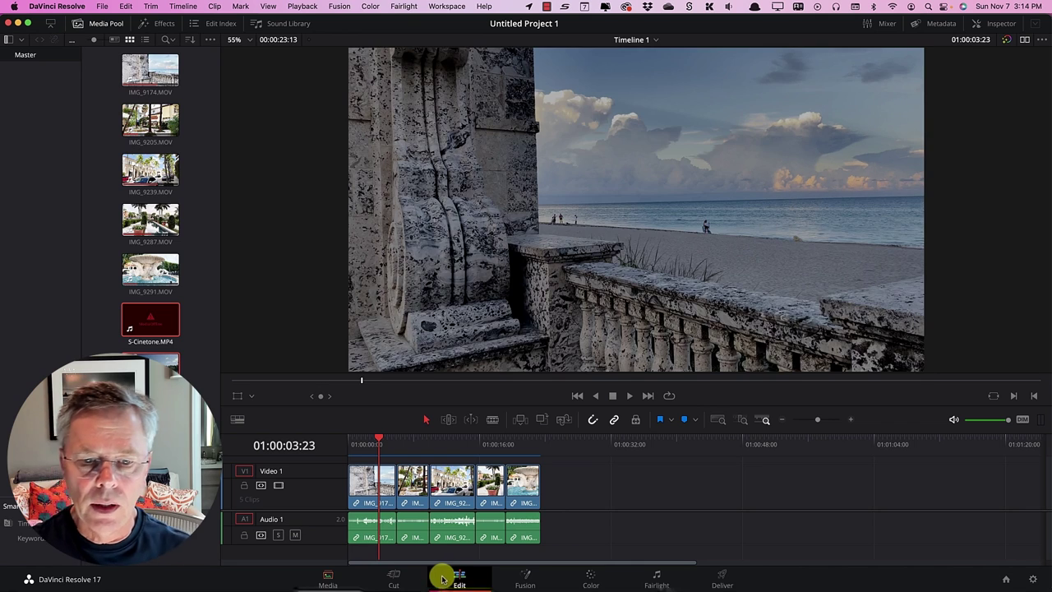
click(366, 444)
drag(366, 444, 518, 455)
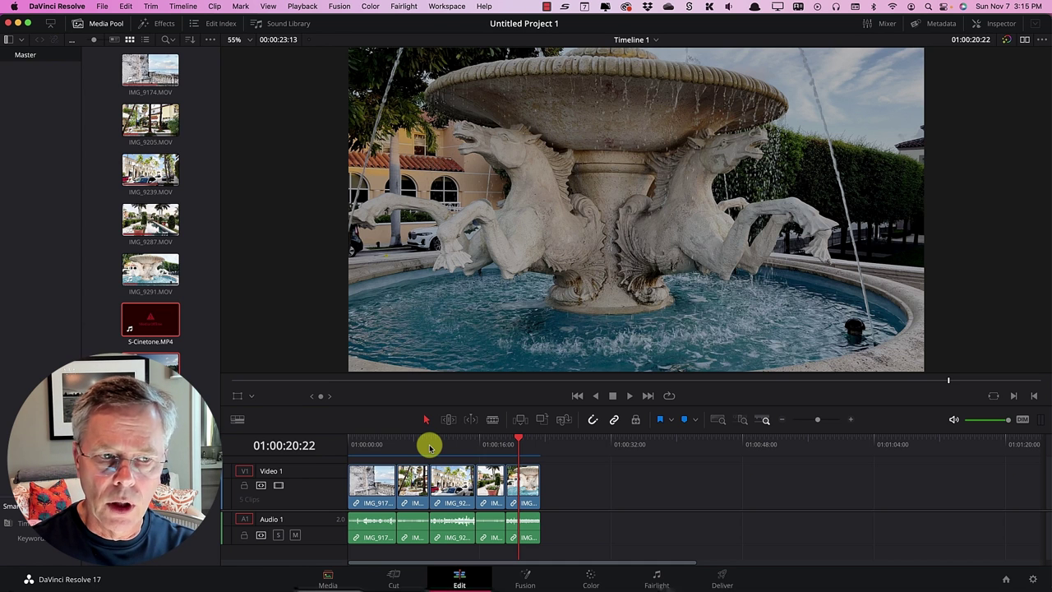
On the Deliver page, set the render codec to Apple ProRes.
click(721, 578)
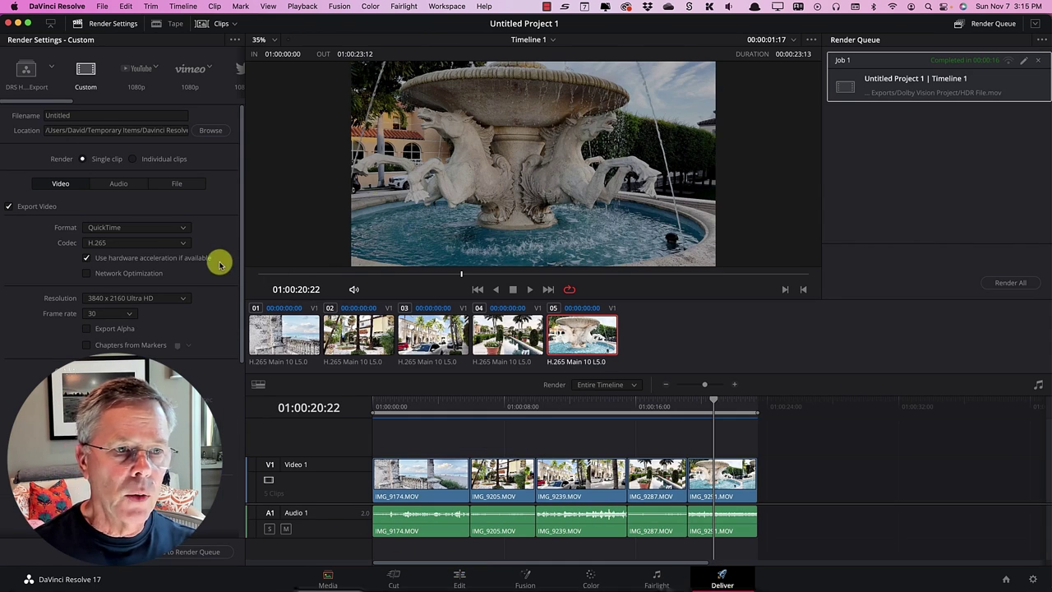
click(138, 242)
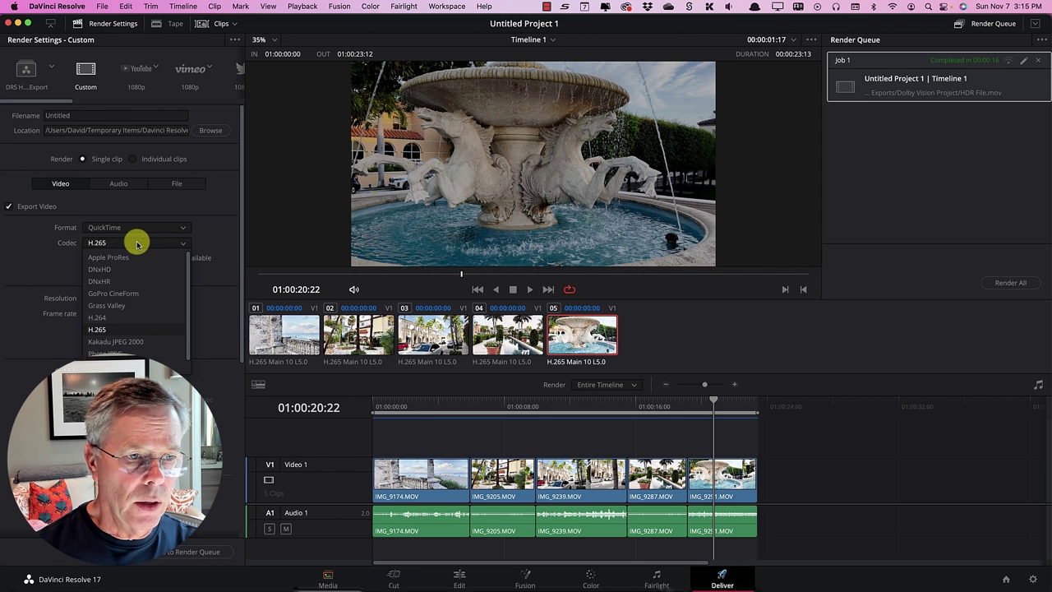
click(130, 258)
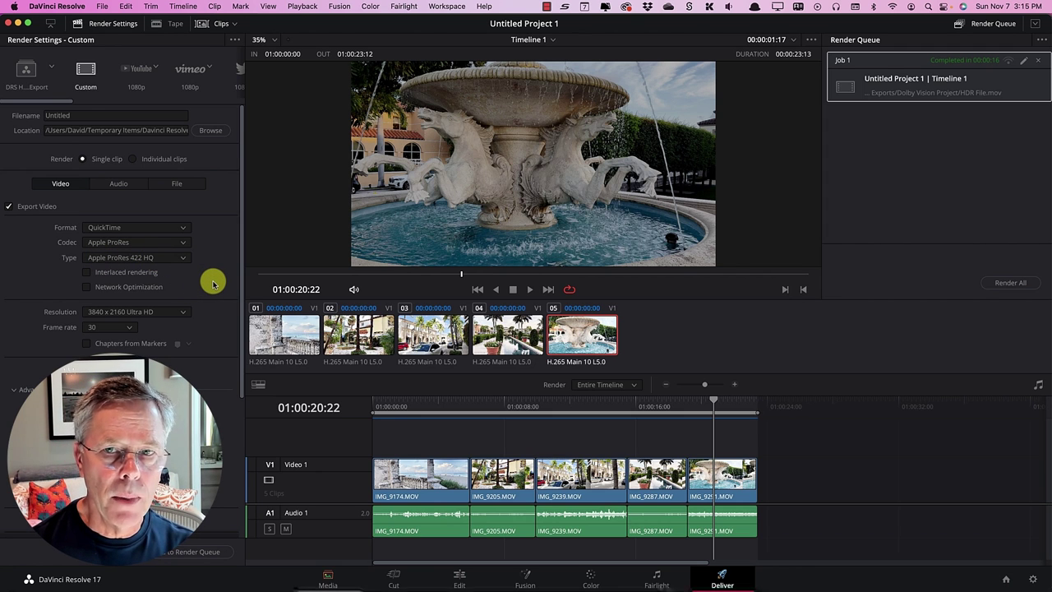
scroll(213, 284, down, 5)
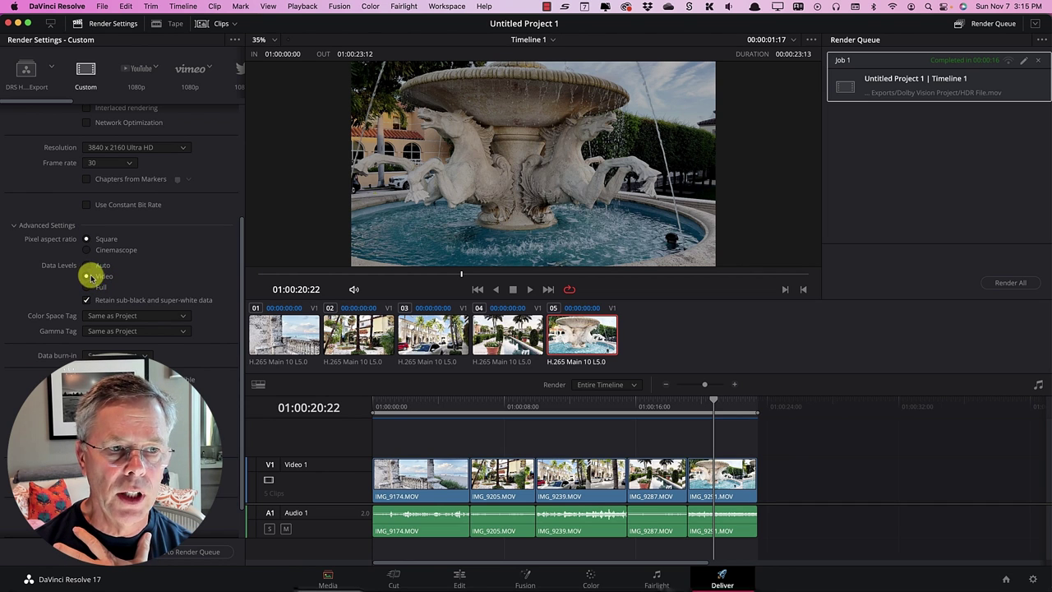
scroll(159, 275, up, 5)
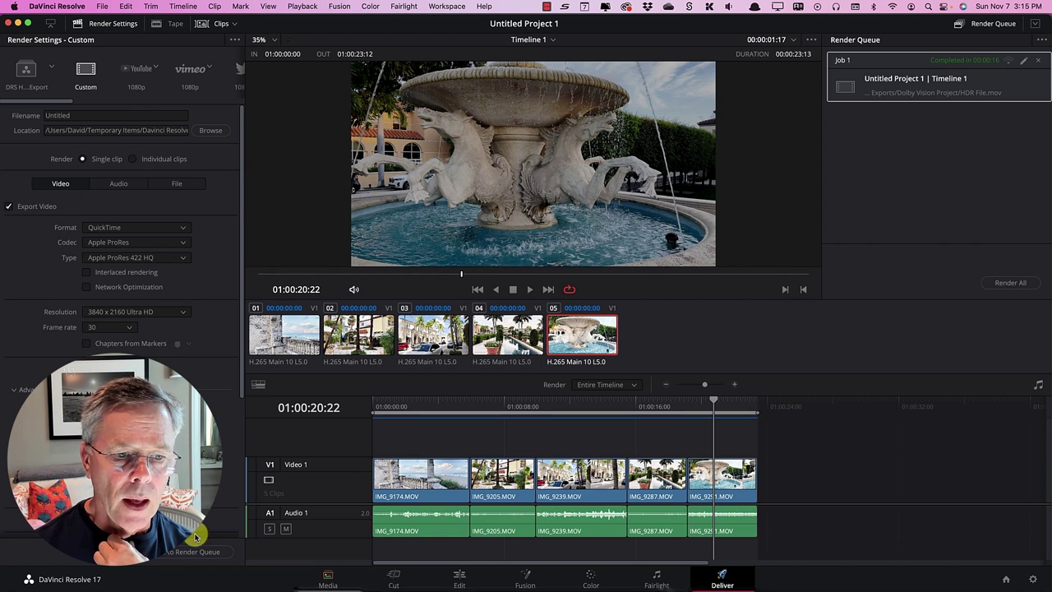
Name the output 'HDR File (HLG)', add it to the render queue and render it.
double_click(65, 115)
text(HDR File (H)
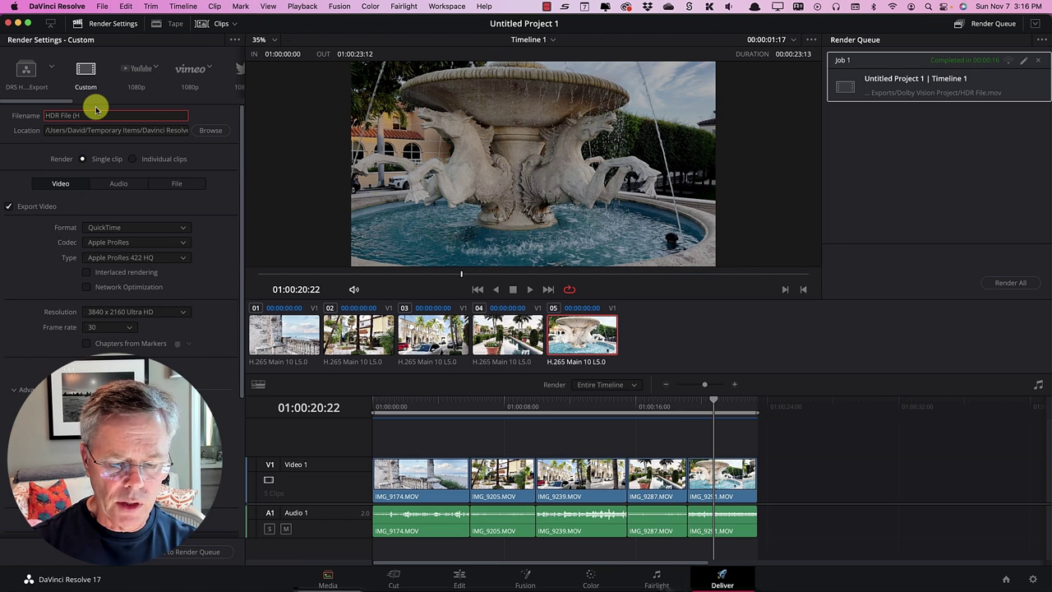
text(LG))
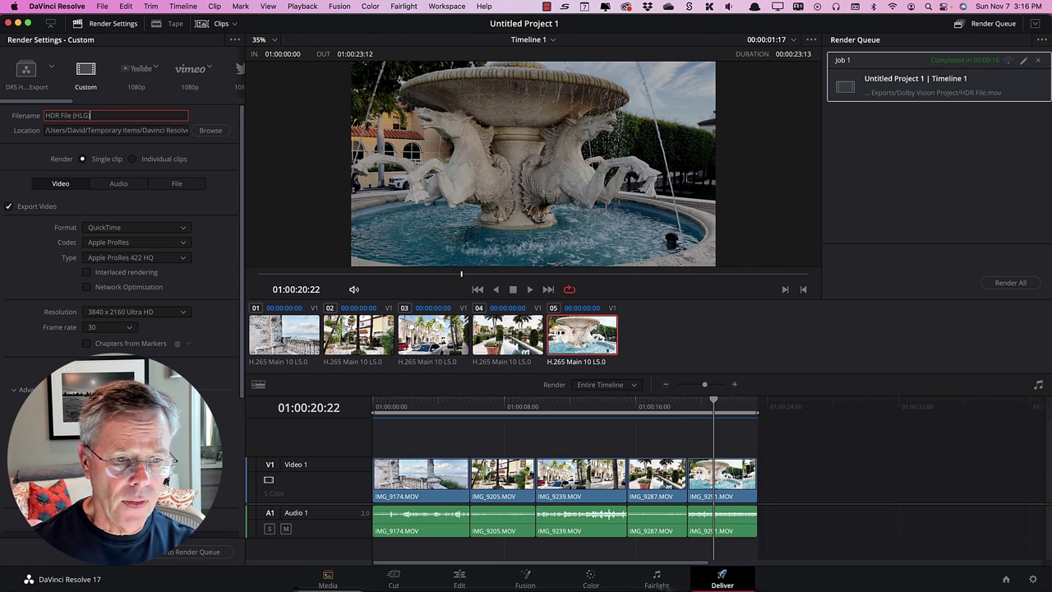
click(184, 548)
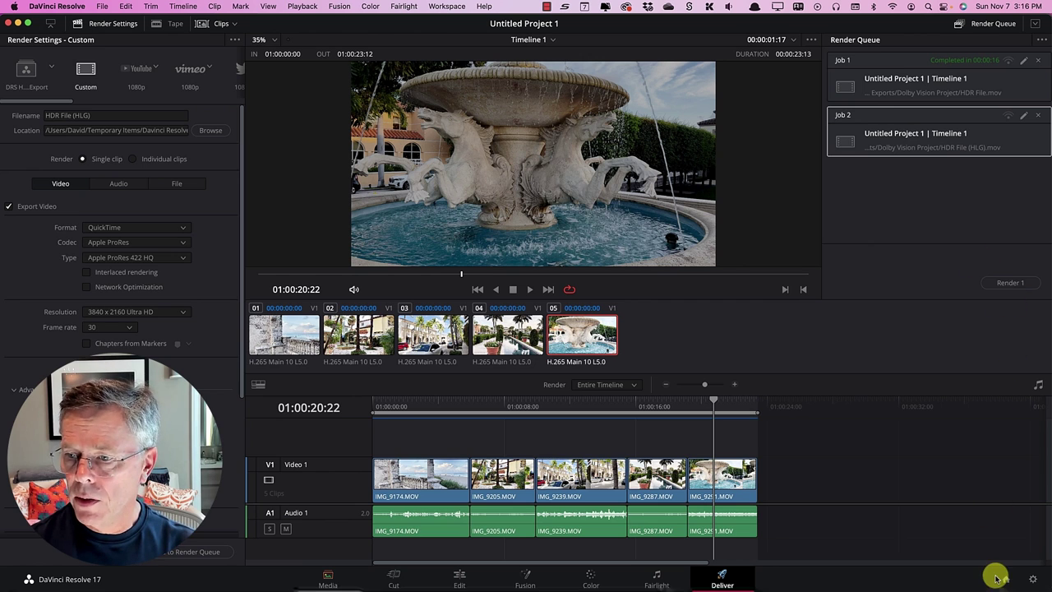
click(1010, 282)
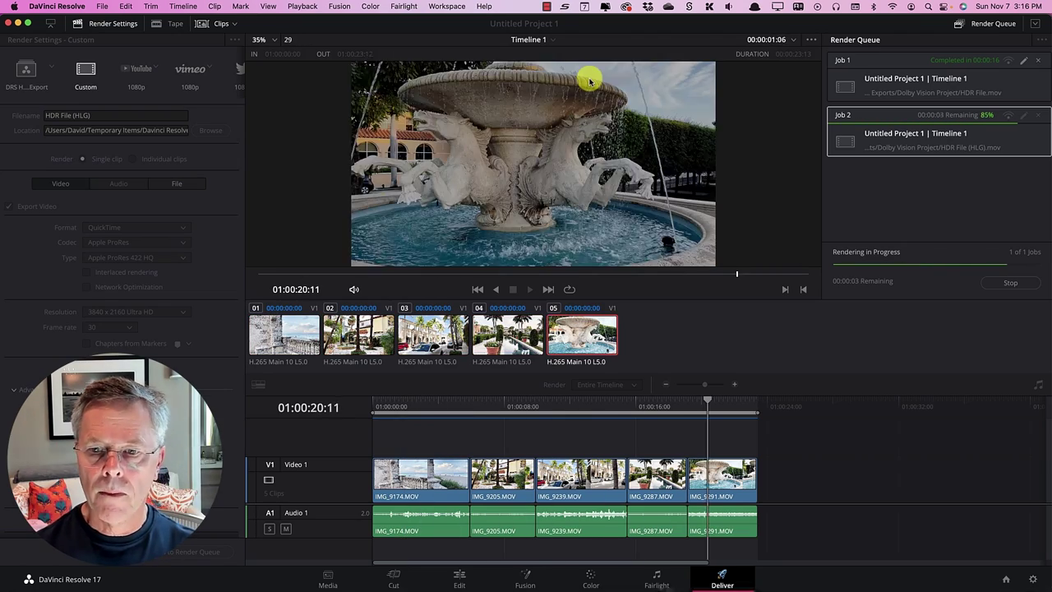
Play HDR File (HLG) in QuickTime, scrub ahead, then close it and the HDR File window.
key(super+Tab)
key(super+Tab)
key(super+Tab)
key(super+Tab)
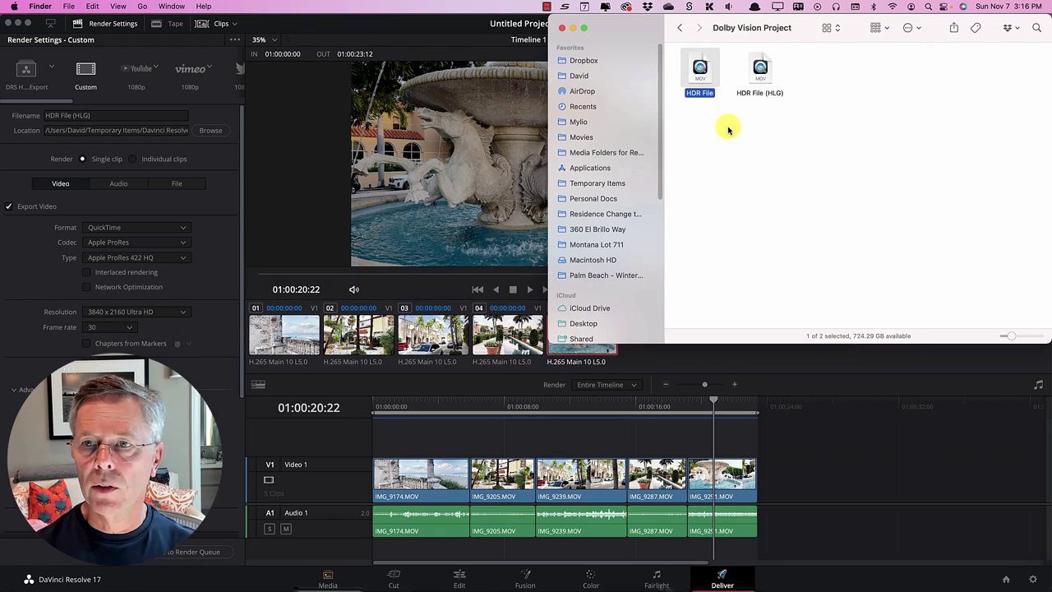
click(730, 125)
click(760, 79)
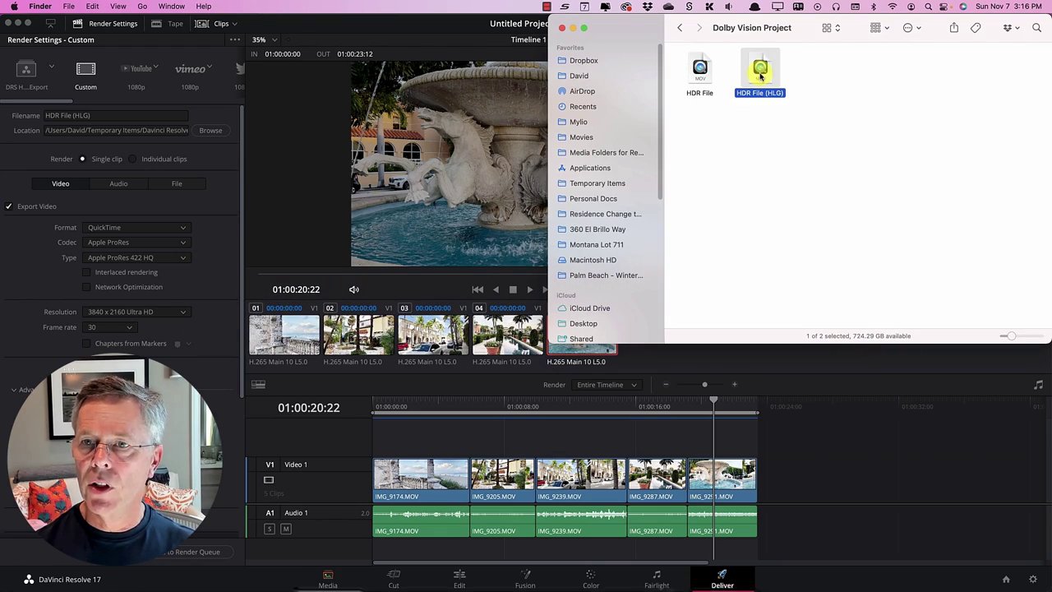
double_click(760, 76)
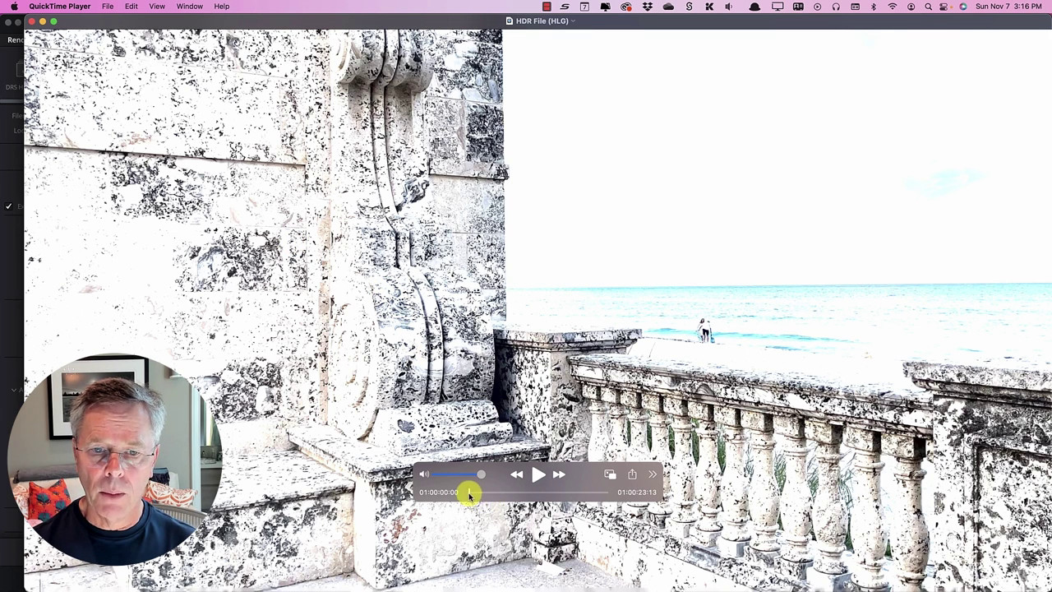
drag(469, 493, 565, 491)
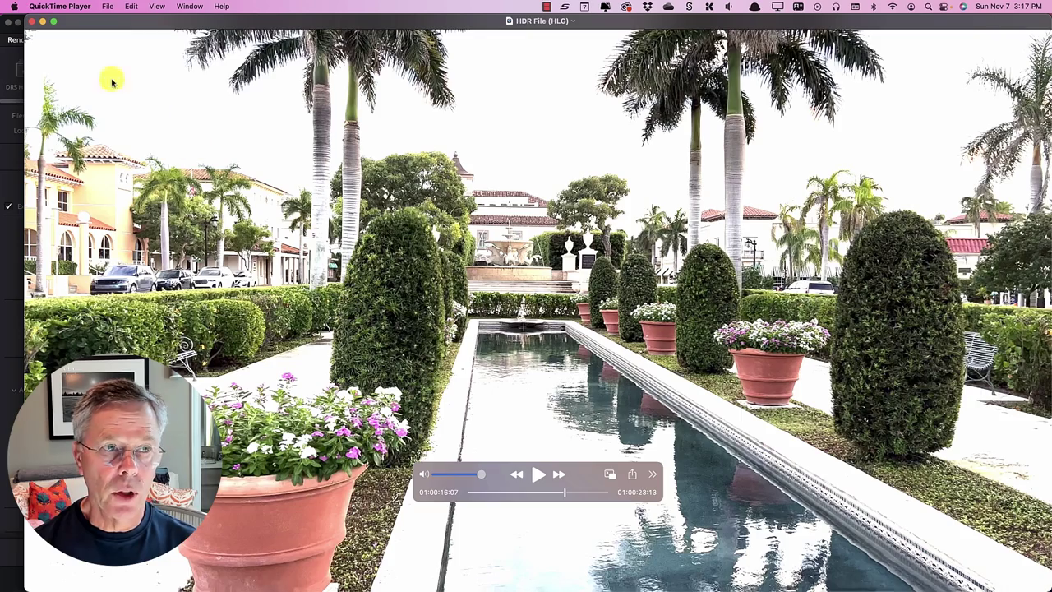
click(36, 22)
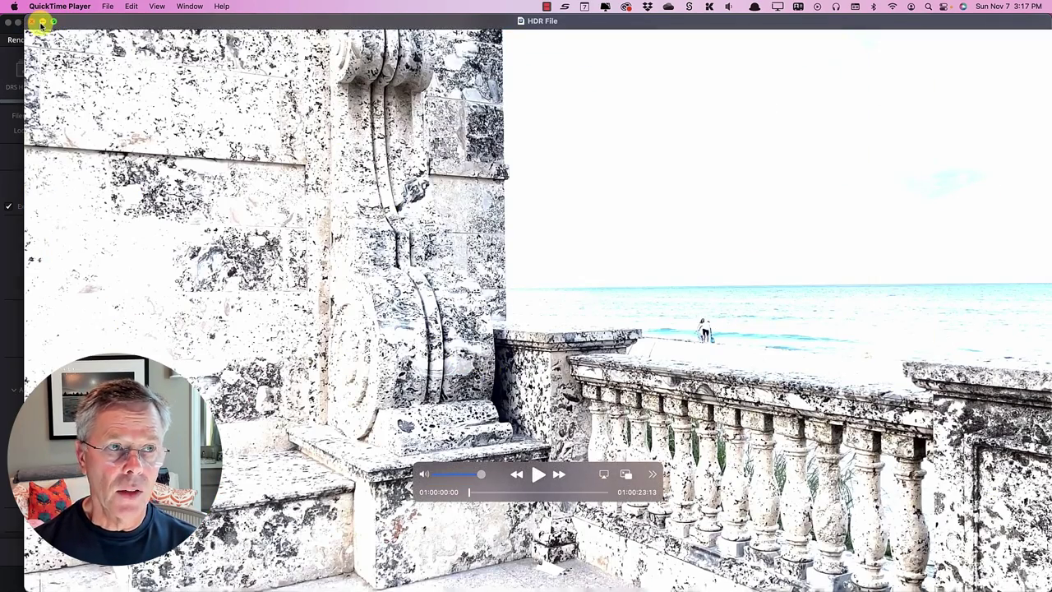
click(34, 21)
Launch Compressor via Spotlight and add HDR File (HLG) as a source file.
key(super+space)
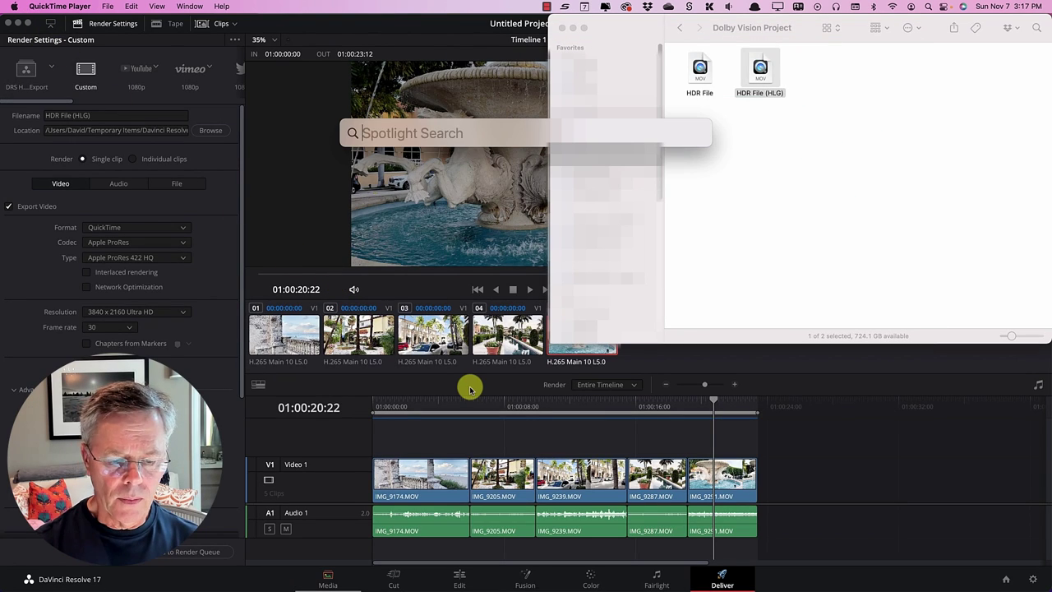
text(compressor)
key(Return)
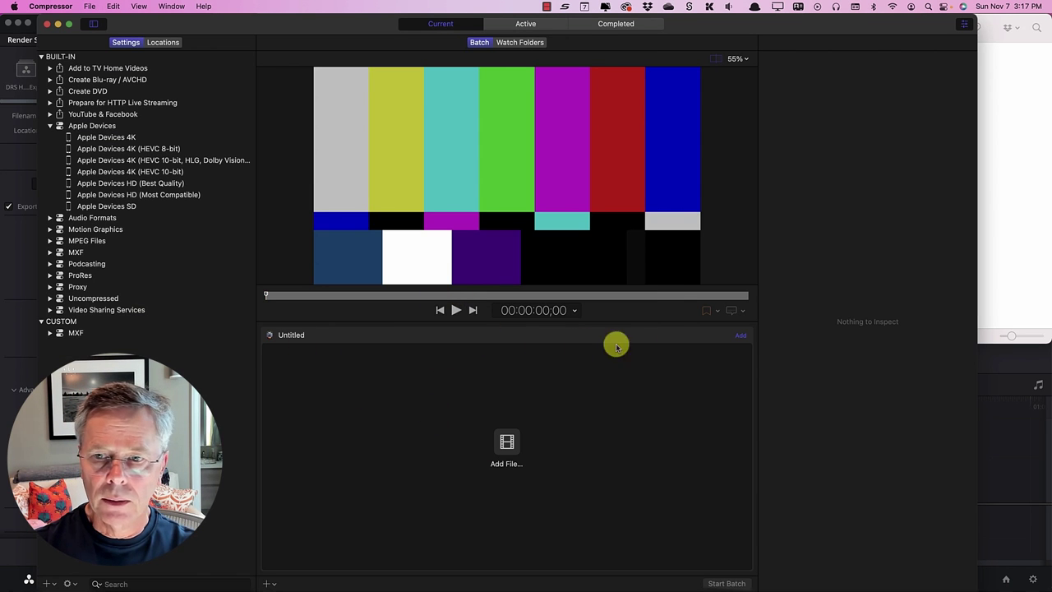
click(740, 337)
click(513, 236)
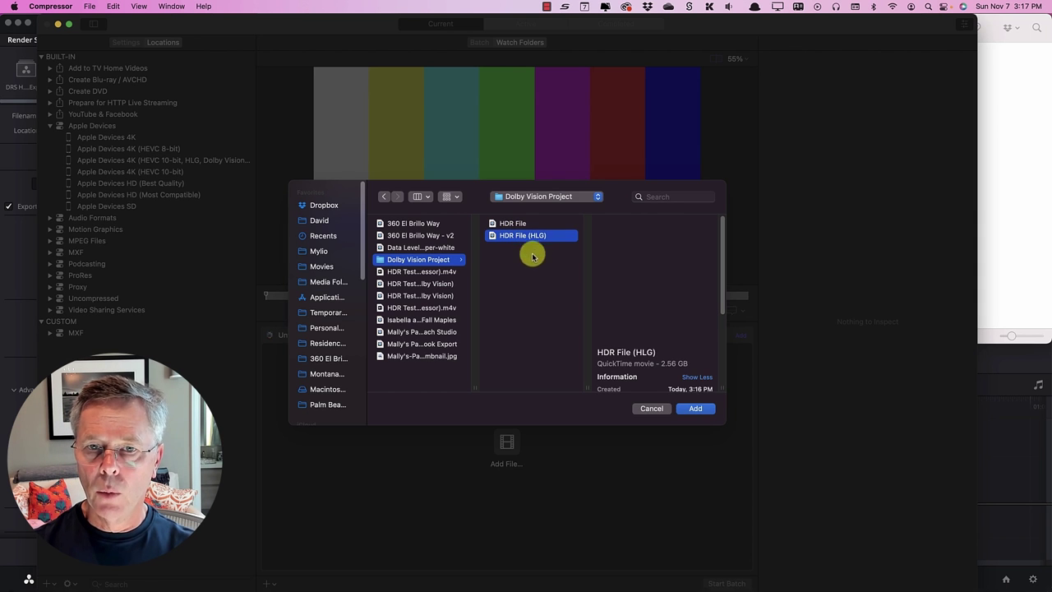
click(694, 410)
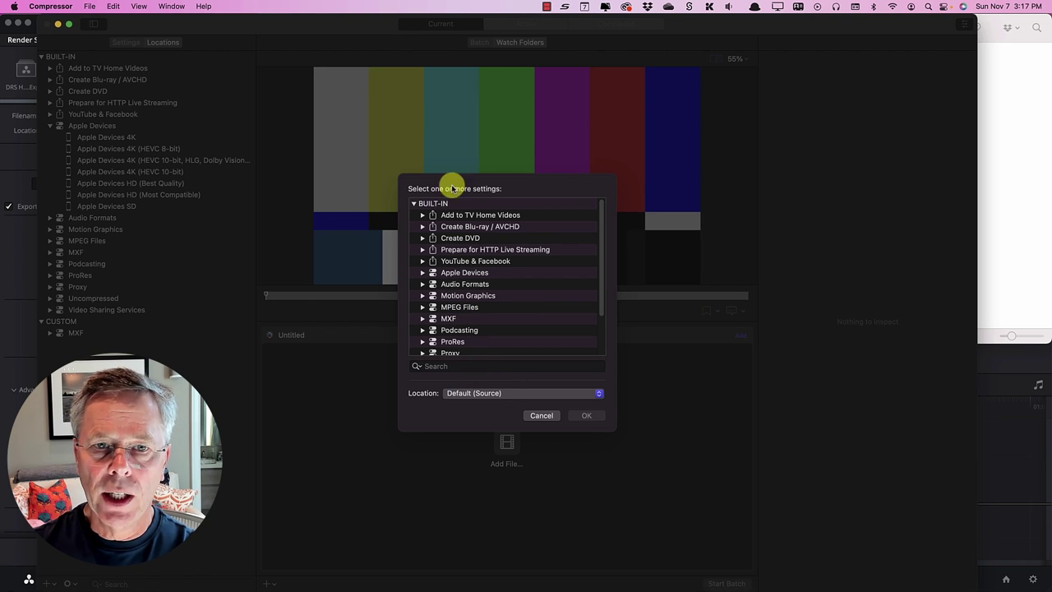
Assign the Apple Devices 4K (HEVC 10-bit, HLG, Dolby Vision 8.4) preset to the job.
scroll(459, 305, down, 1)
scroll(459, 305, down, 1)
scroll(442, 259, down, 2)
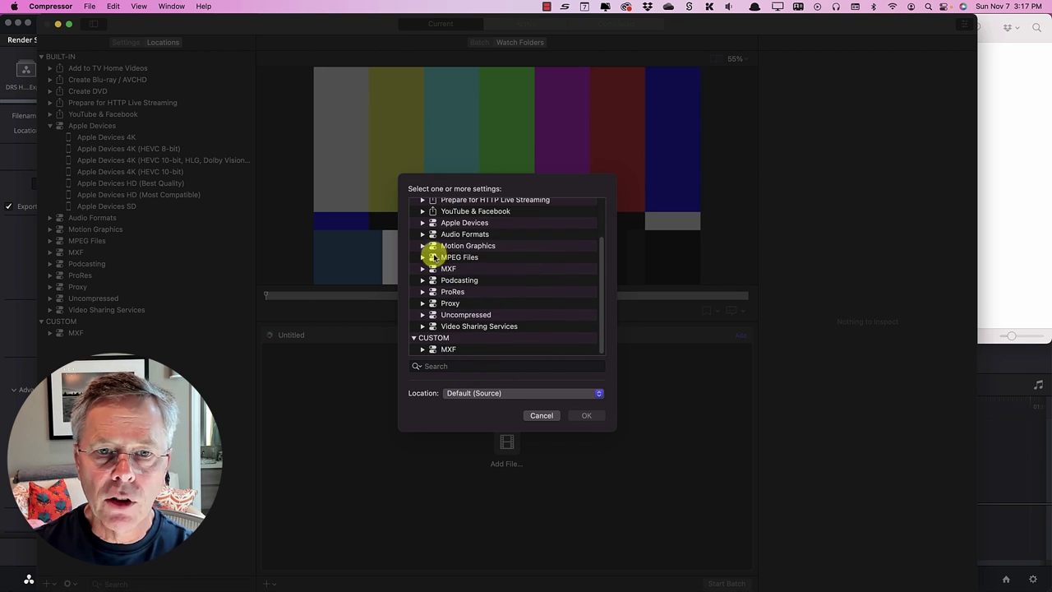
click(423, 224)
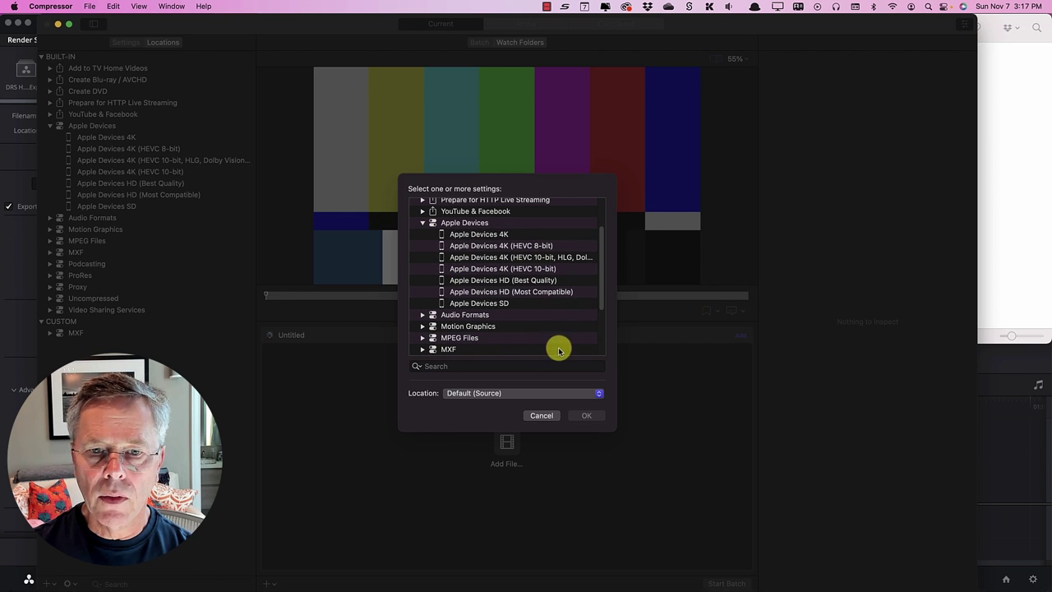
click(480, 259)
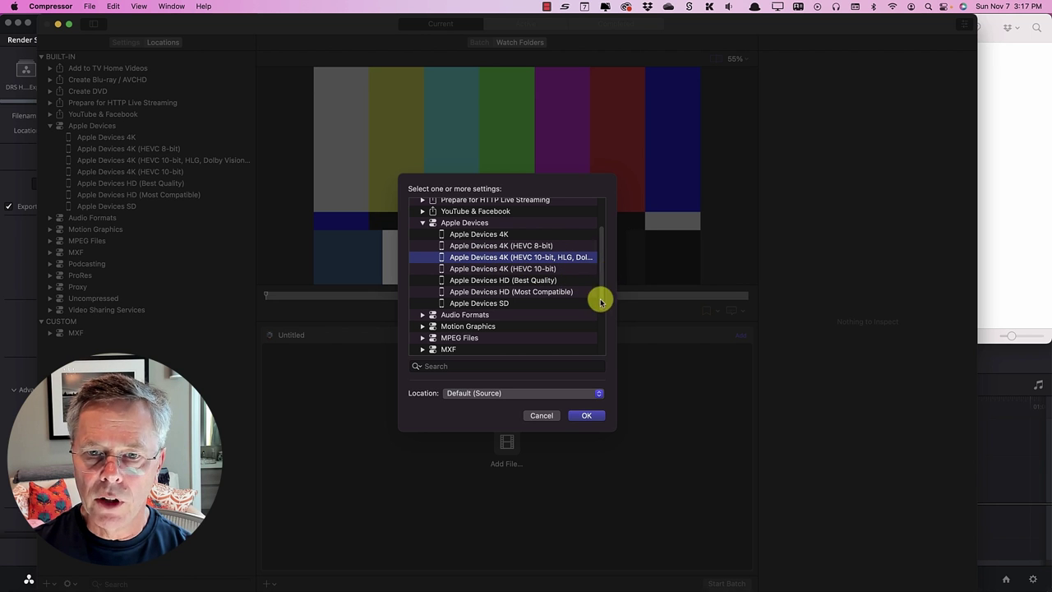
click(586, 416)
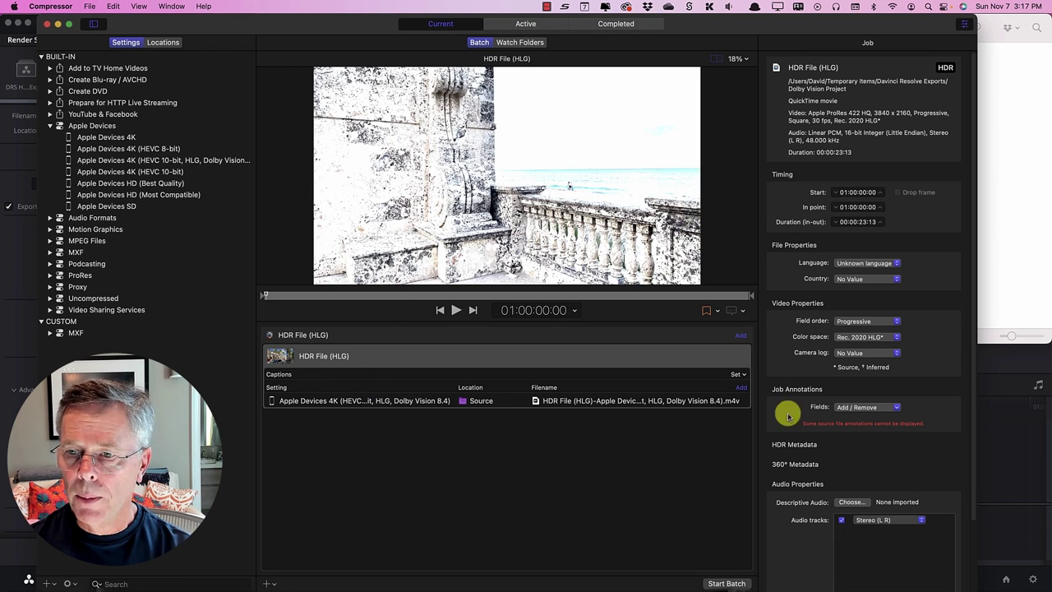
Set the Dolby Vision output's encoder type to Faster (standard quality) and start the batch.
scroll(839, 442, down, 5)
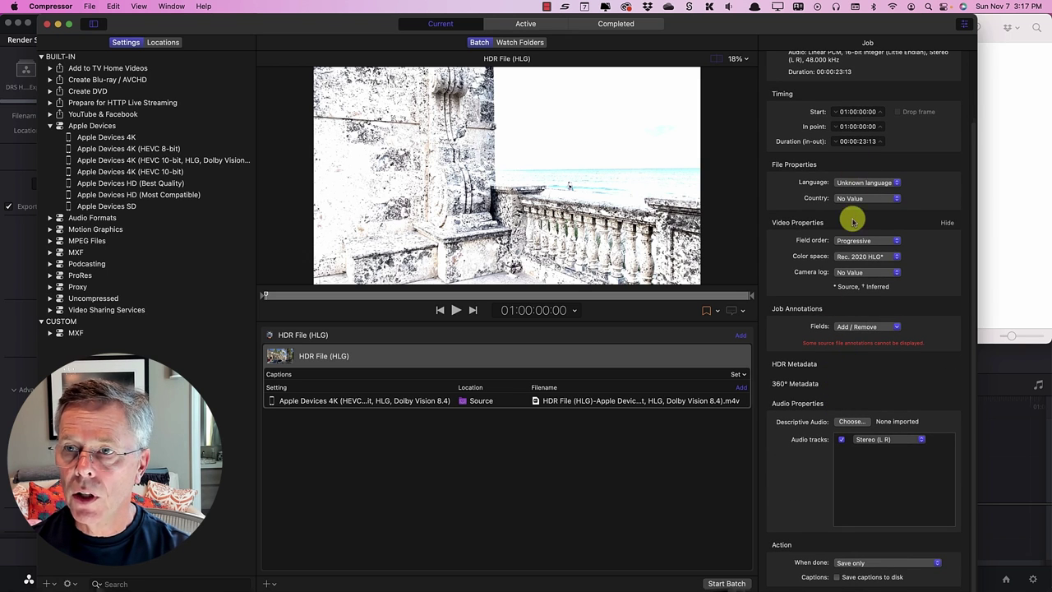
scroll(855, 218, up, 5)
click(344, 401)
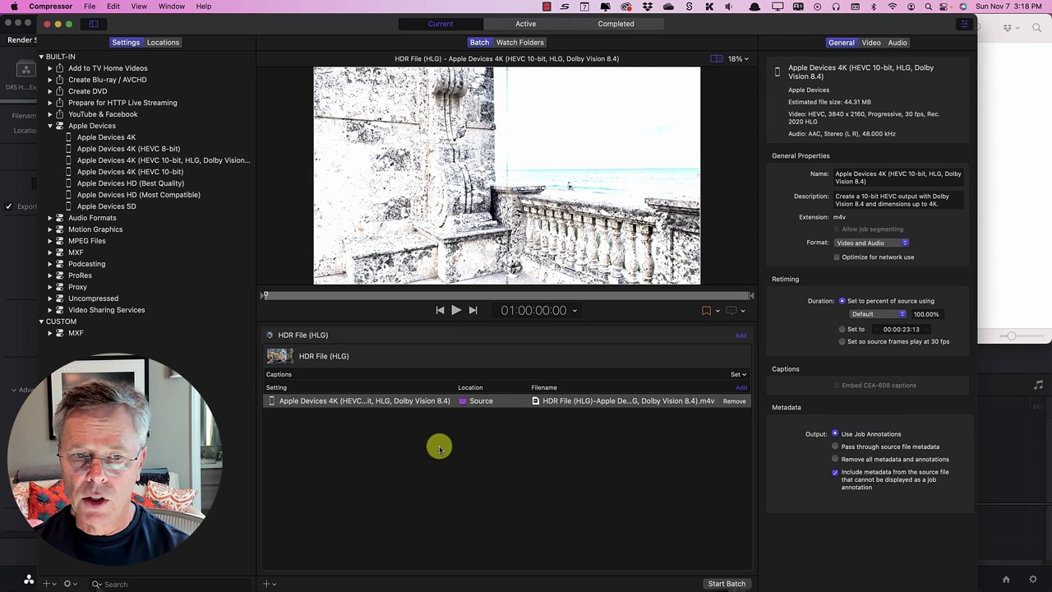
click(872, 43)
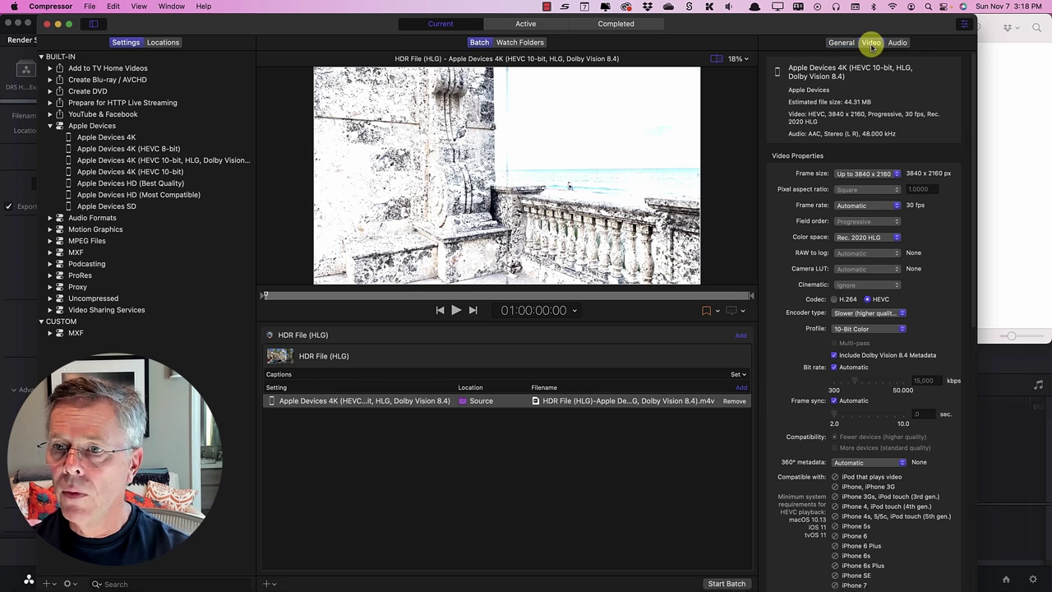
click(883, 316)
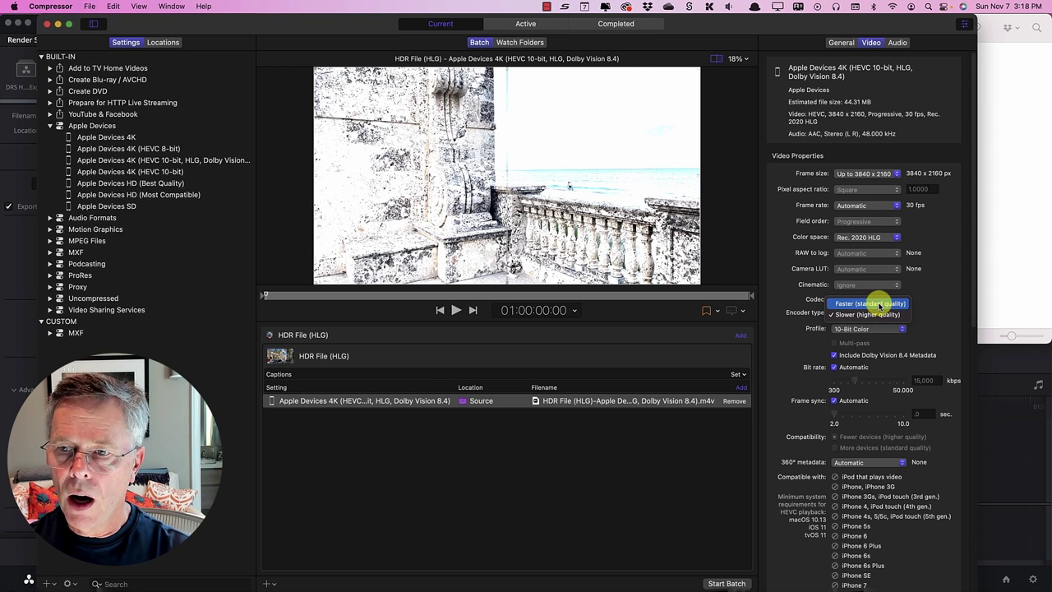
click(879, 304)
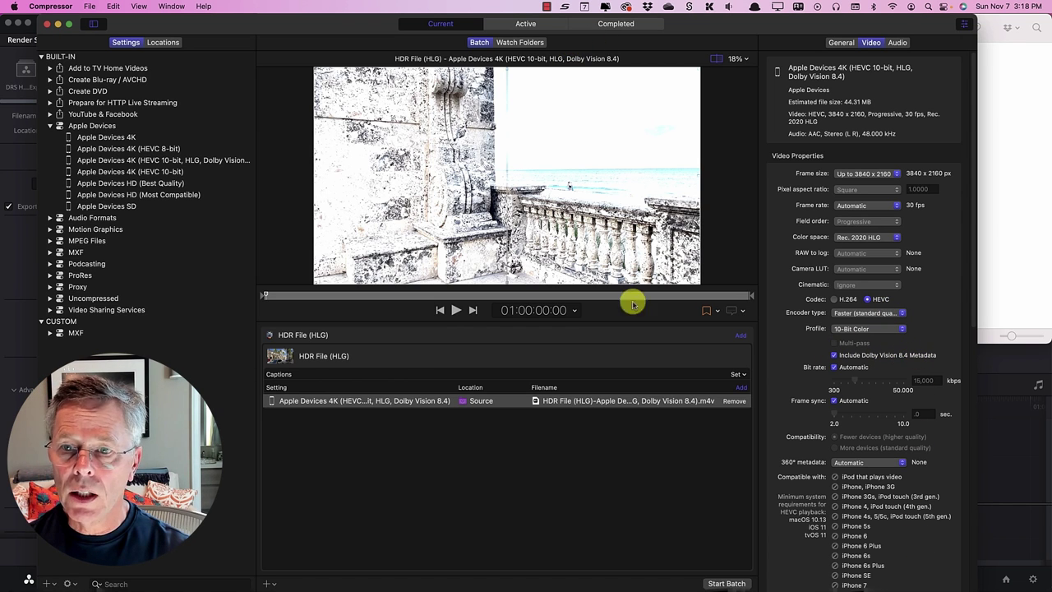
click(718, 584)
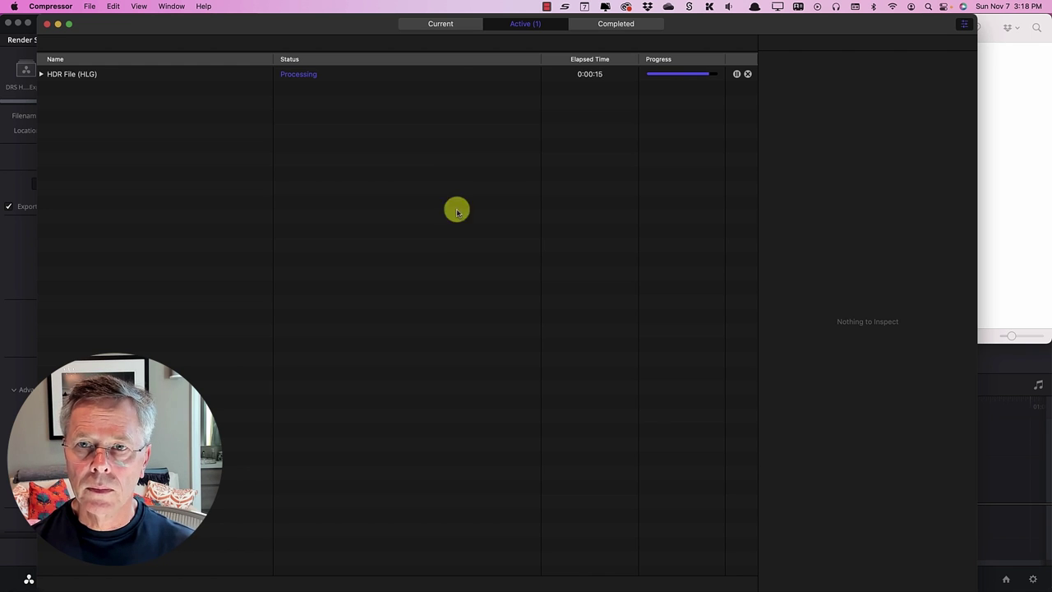
In Finder, select the HDR File (HLG) Dolby Vision 8.4 .m4v and bring up its context menu.
key(super+Tab)
key(super+Tab)
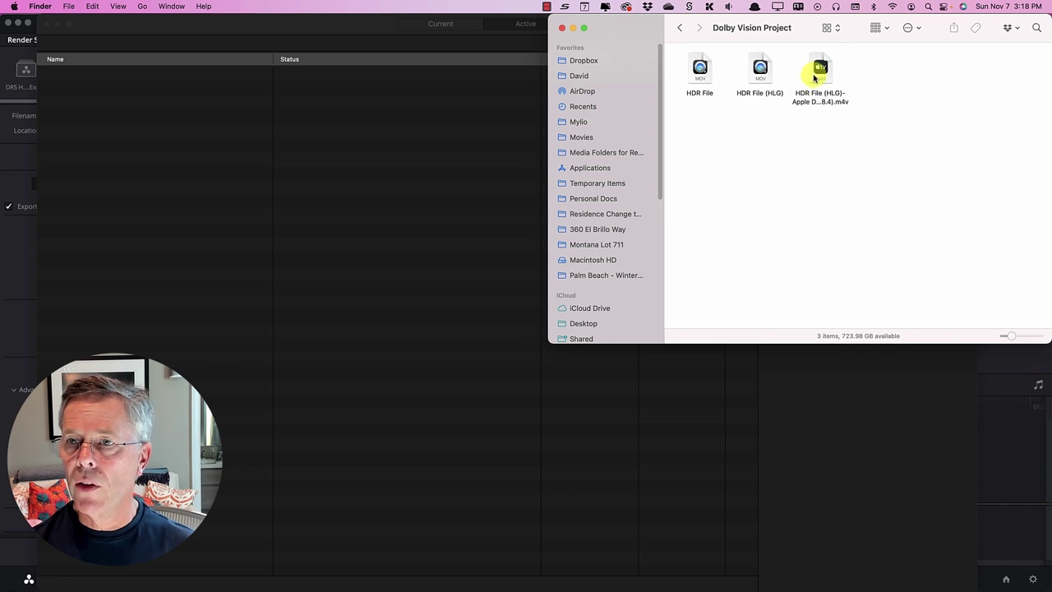
click(818, 72)
right_click(820, 73)
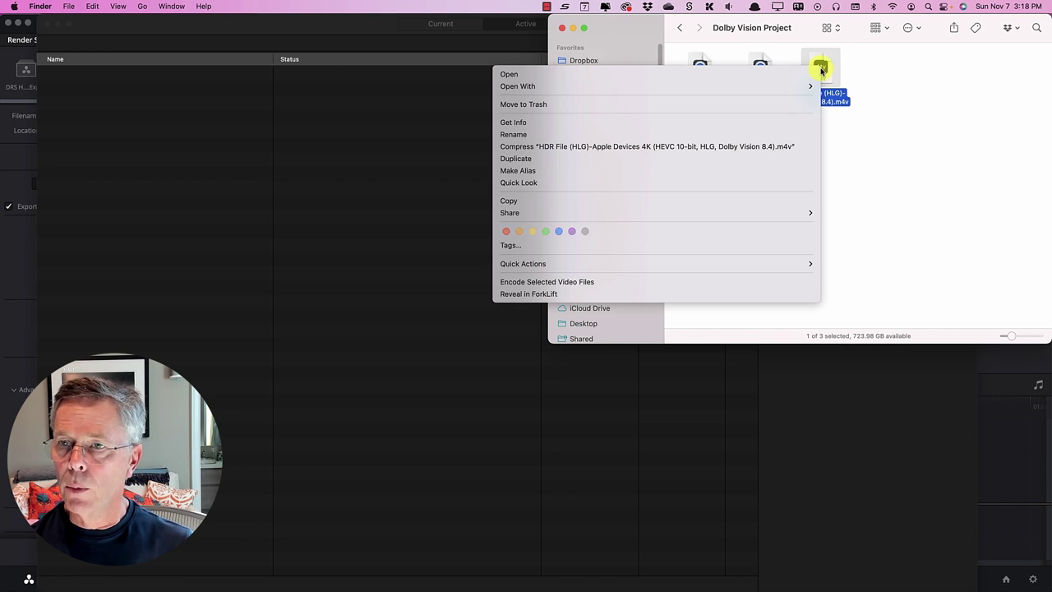
Open the Dolby Vision 8.4 m4v with QuickTime Player to watch it.
mouse_move(779, 85)
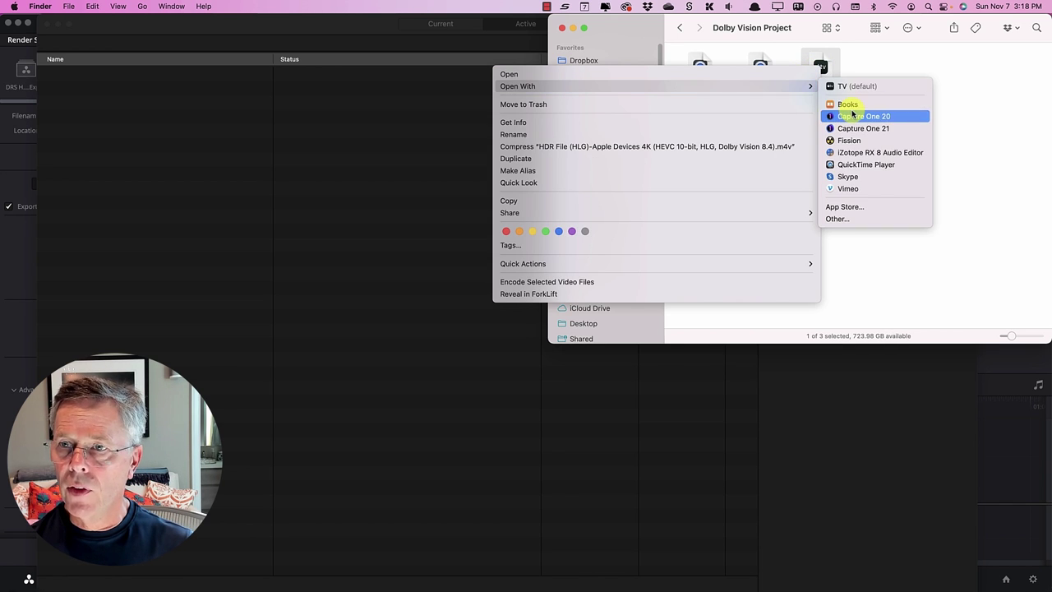
click(856, 167)
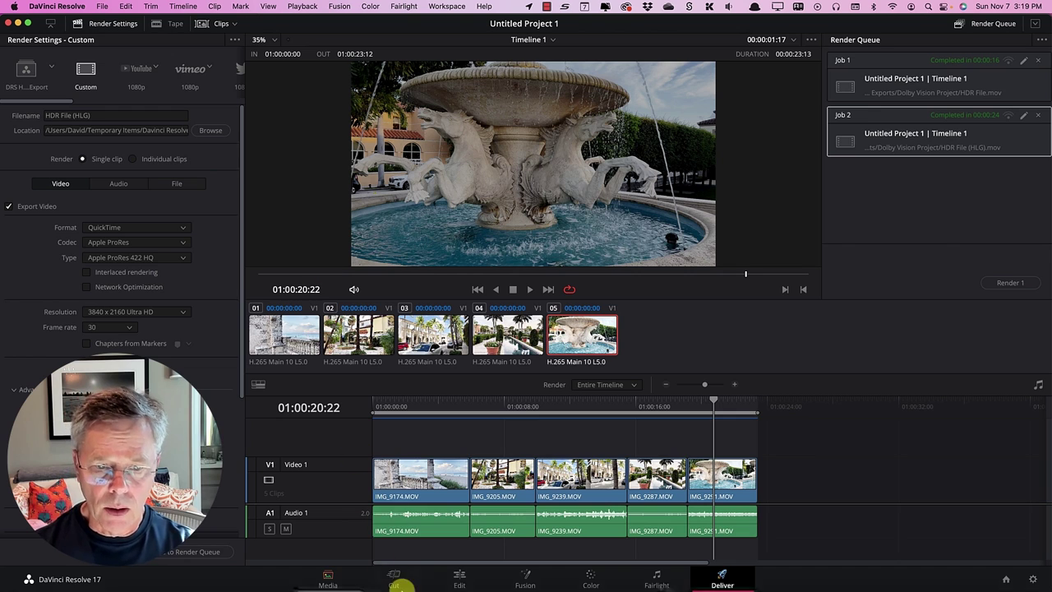
From the Edit page, set Project Settings > Color Management video monitor LUT to No LUT.
click(457, 576)
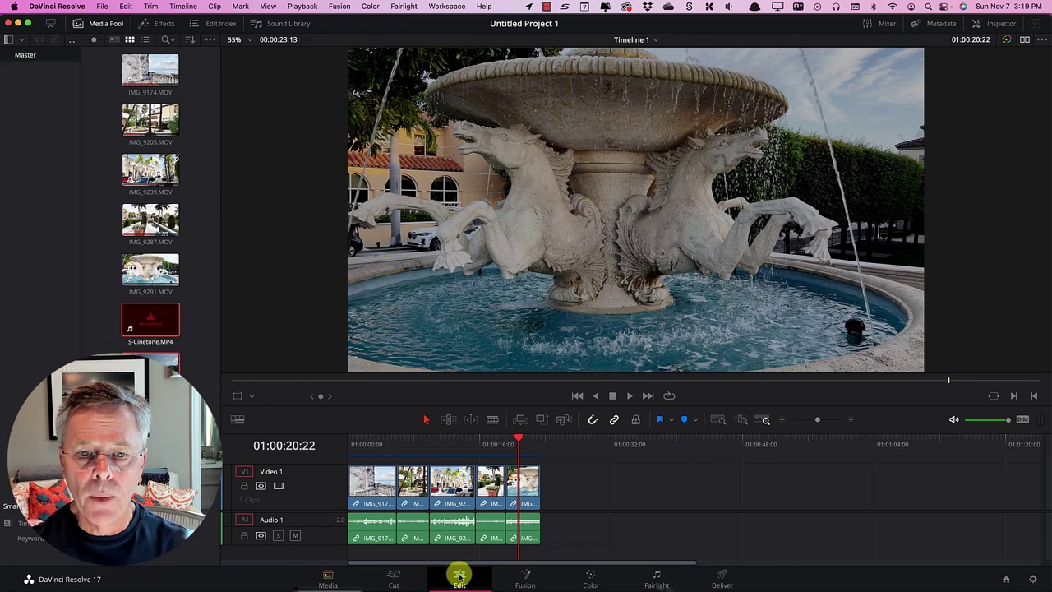
click(376, 446)
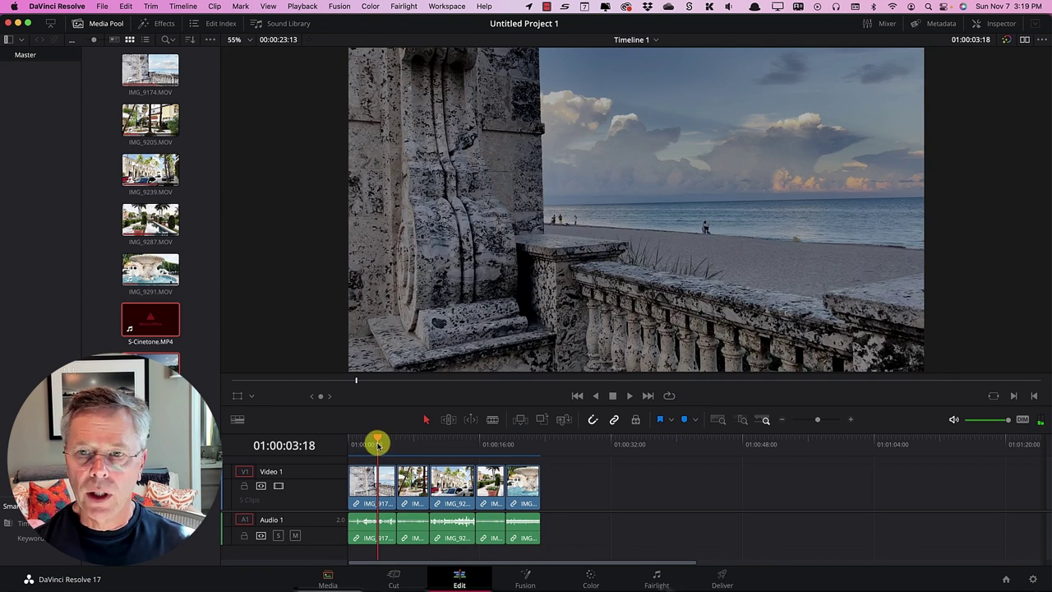
click(1033, 578)
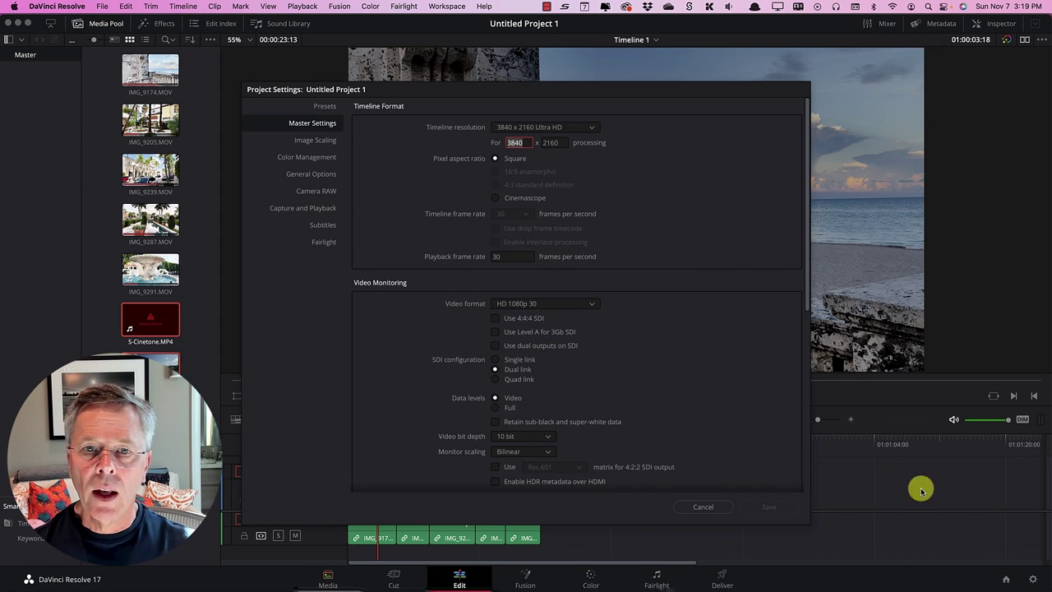
click(296, 151)
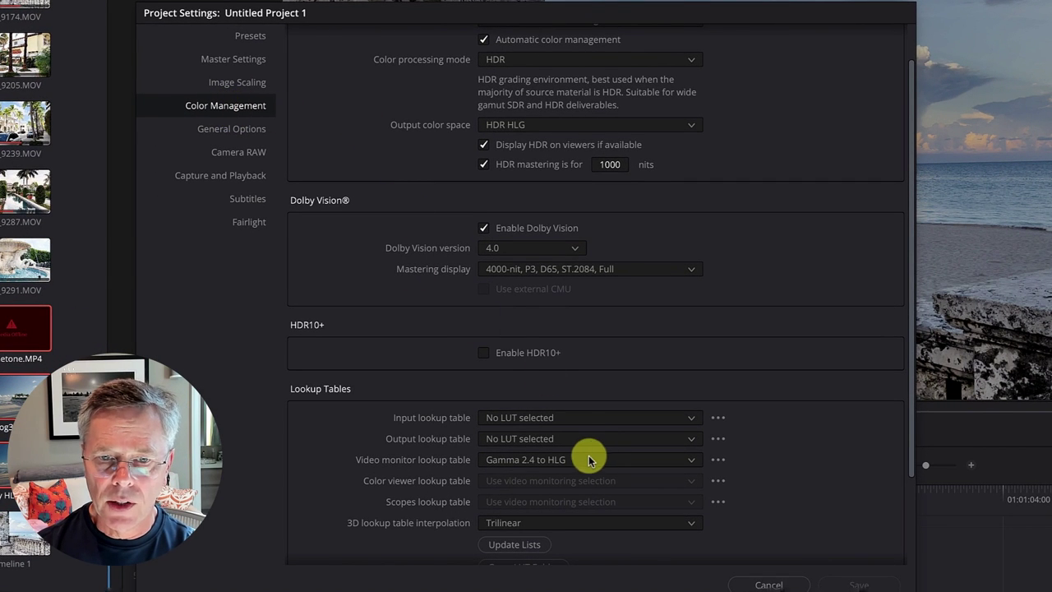
click(571, 466)
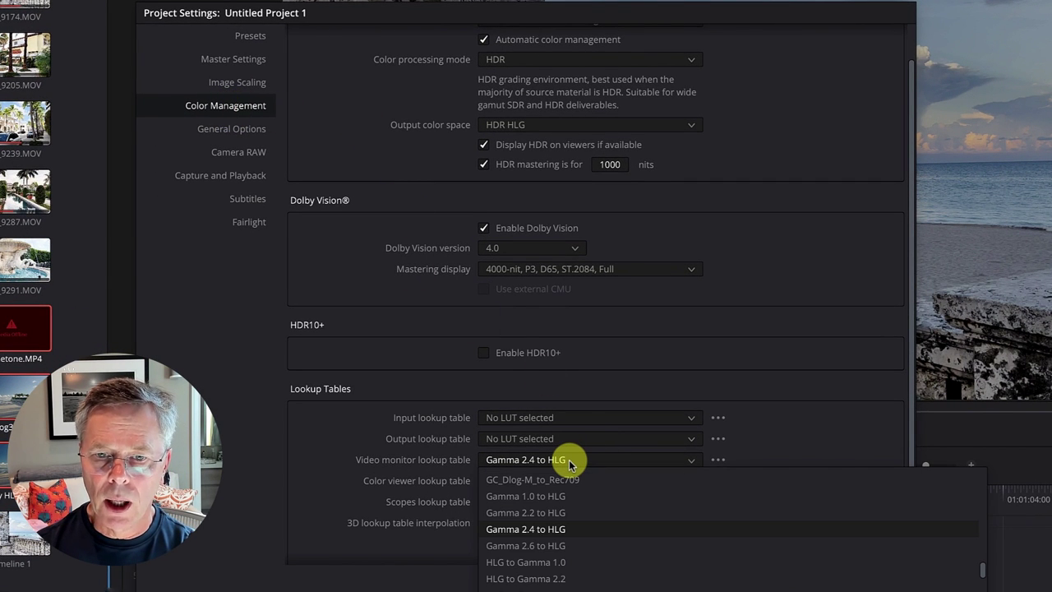
scroll(554, 479, down, 10)
scroll(543, 484, up, 10)
click(539, 480)
scroll(539, 472, up, 2)
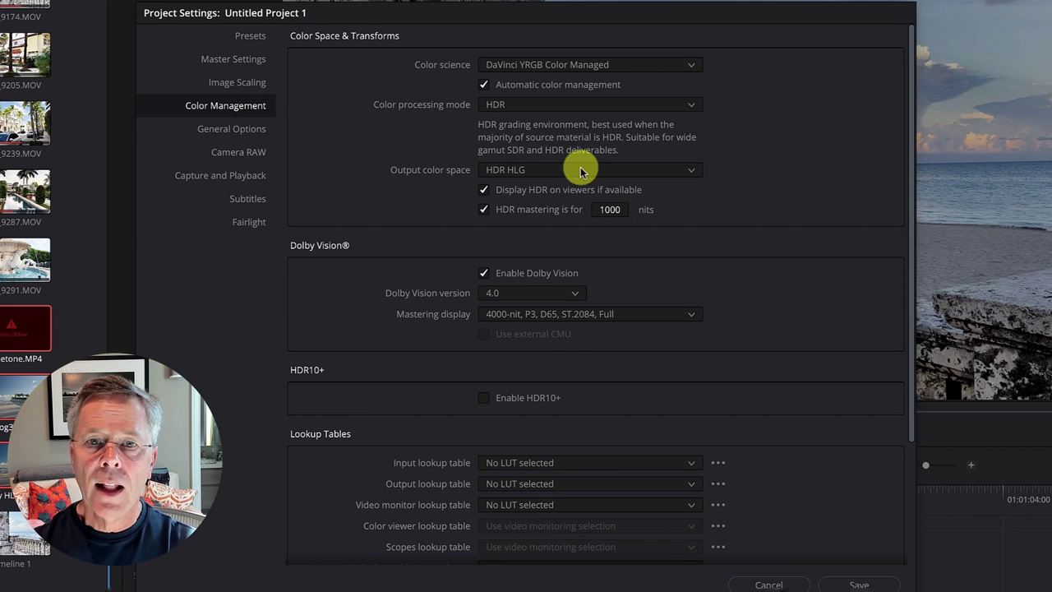
Set colour processing to SDR with SDR Rec.709 output, save, and preview the timeline.
click(526, 107)
click(523, 123)
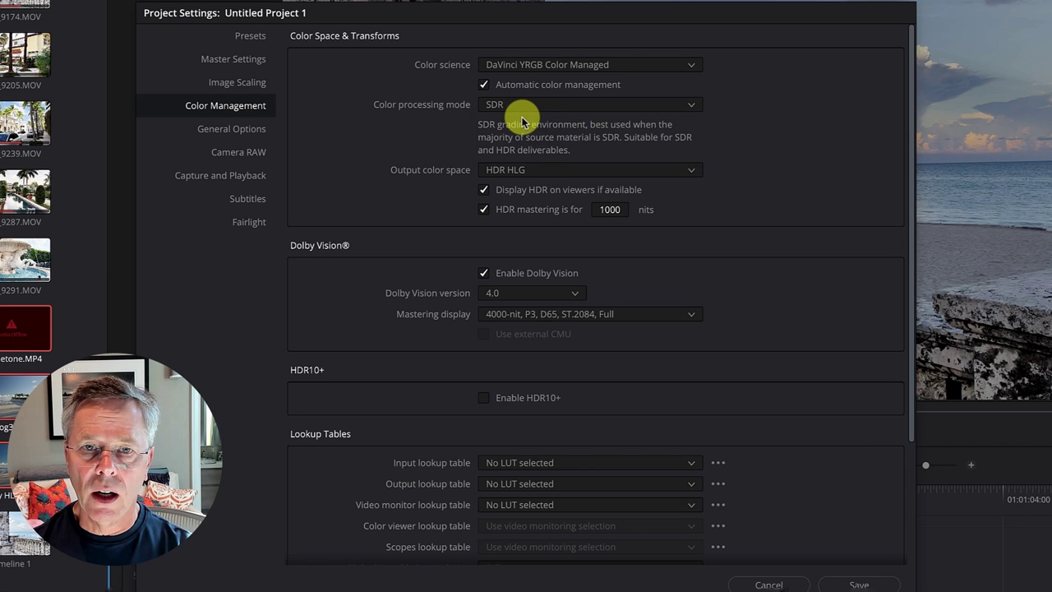
click(534, 170)
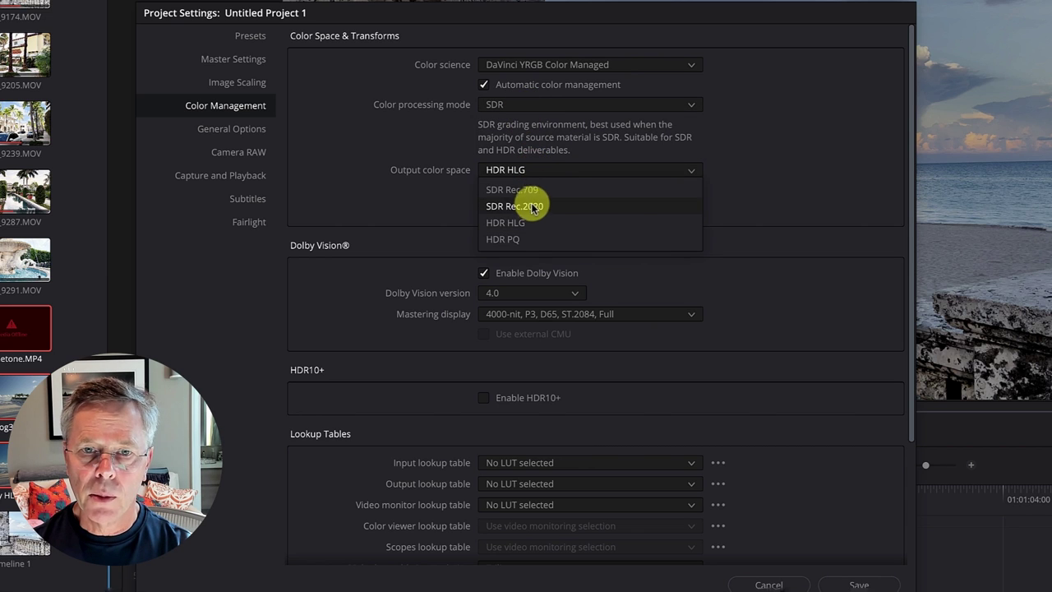
click(533, 191)
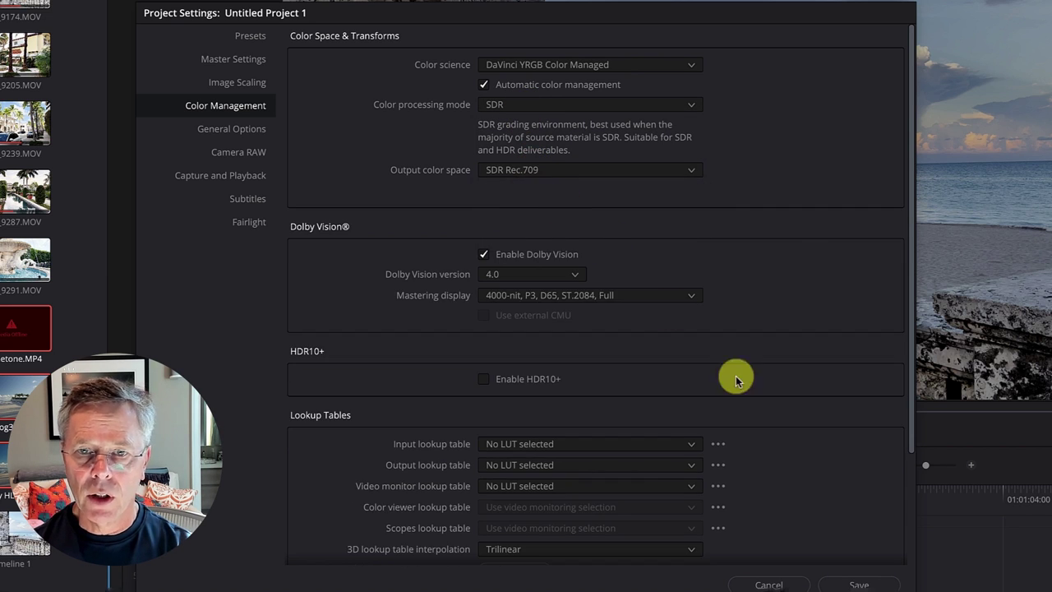
click(858, 584)
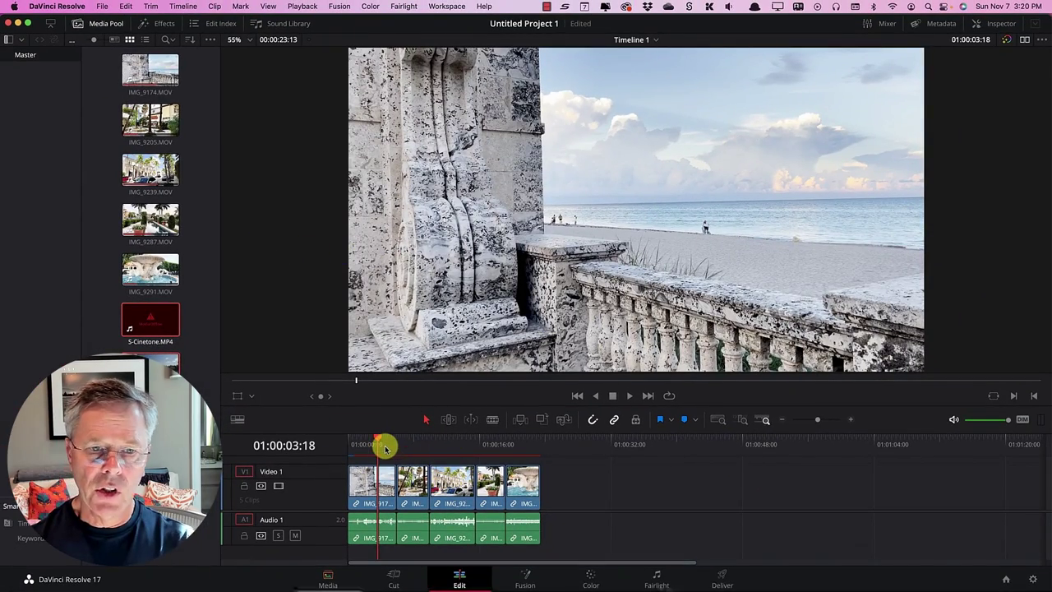
mouse_move(368, 444)
mouse_down()
mouse_move(488, 443)
mouse_move(381, 440)
mouse_up()
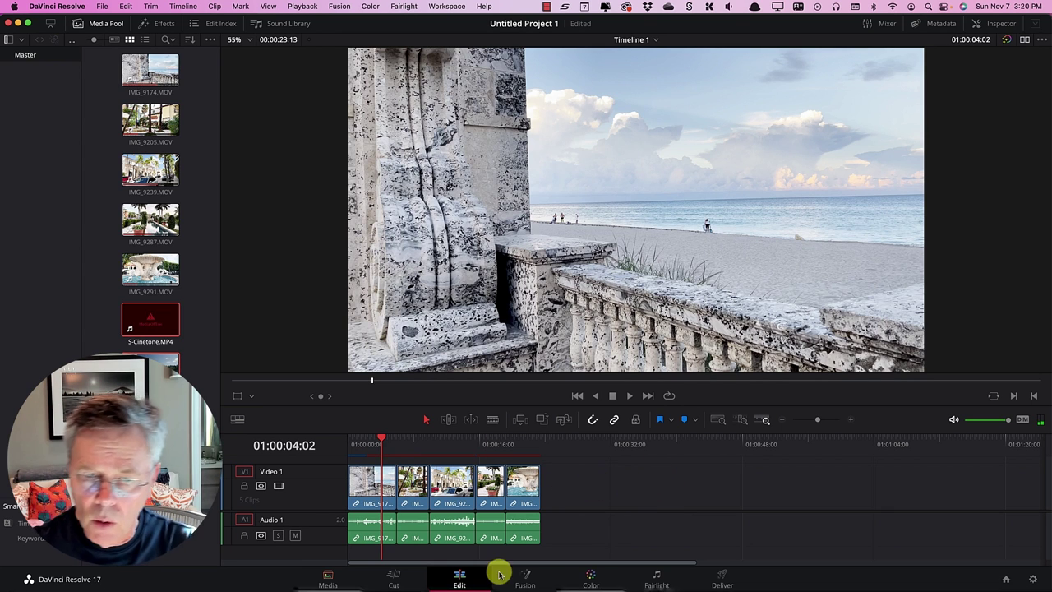
On the Color page, bend clip 01's custom curve to darken it and add contrast.
click(588, 573)
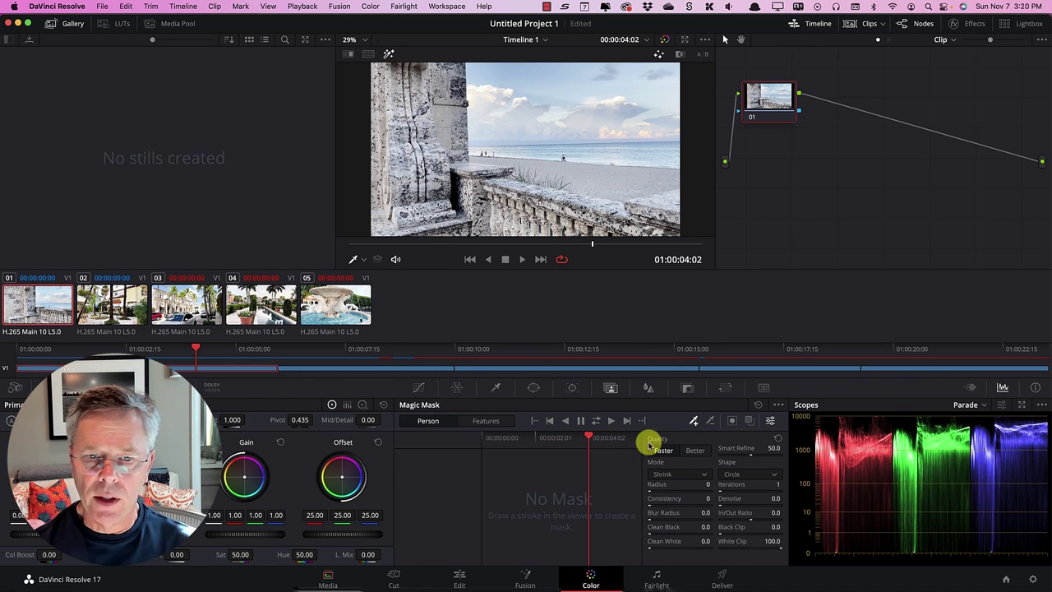
click(420, 388)
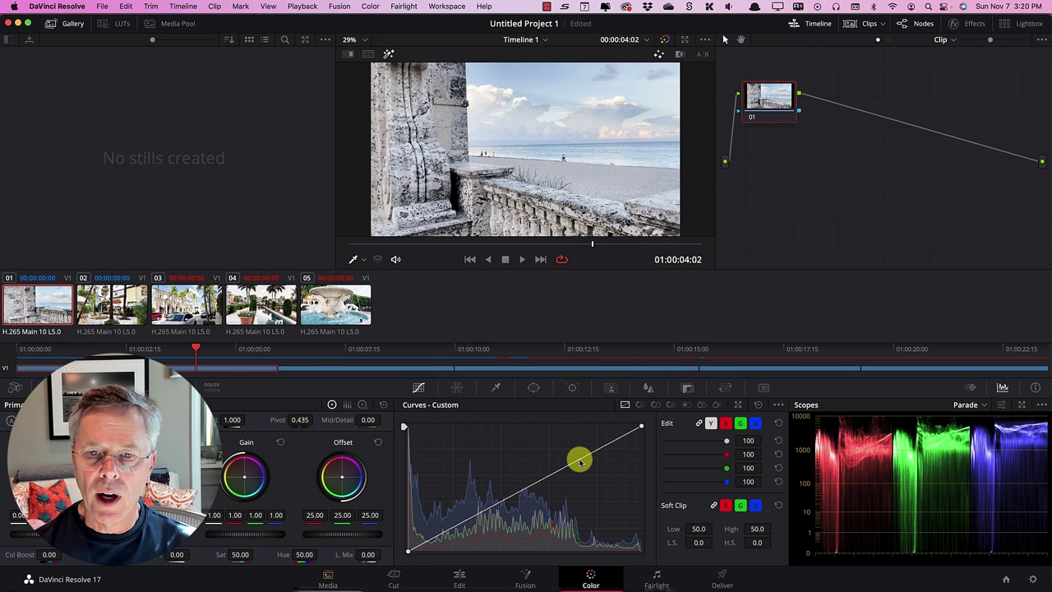
drag(580, 463, 583, 482)
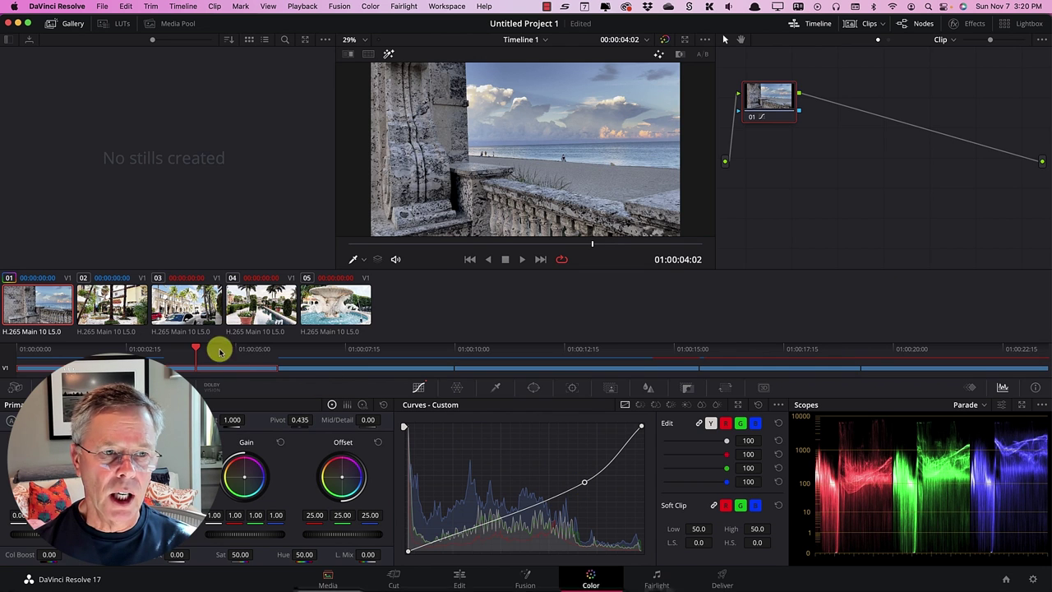
Apply the previous grade to clips 02, 04 and 05, then raise the curve slightly on fountain clip 05.
click(105, 304)
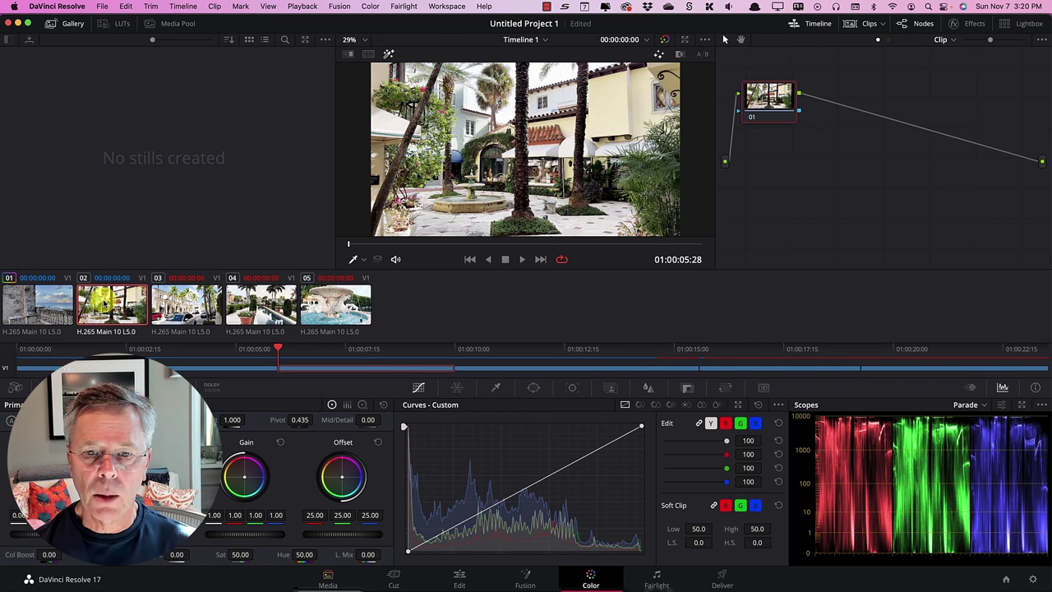
key(equal)
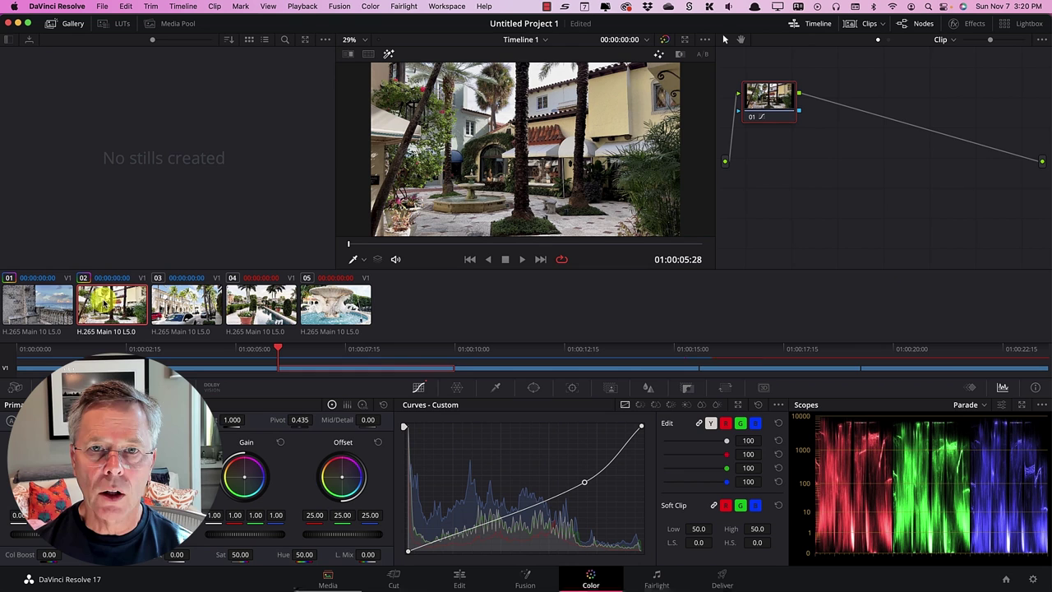
click(176, 301)
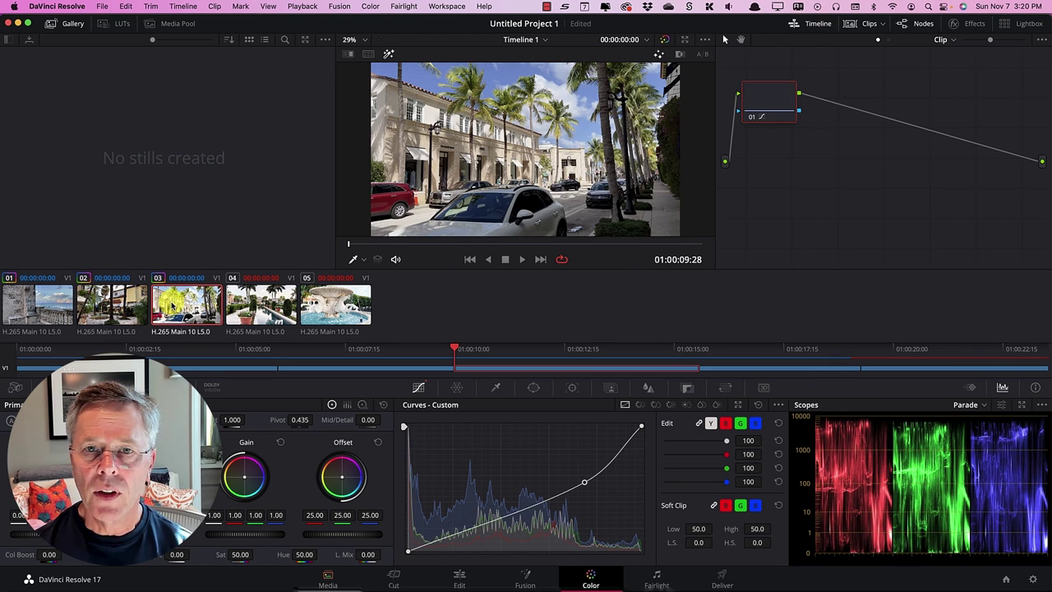
click(246, 302)
key(equal)
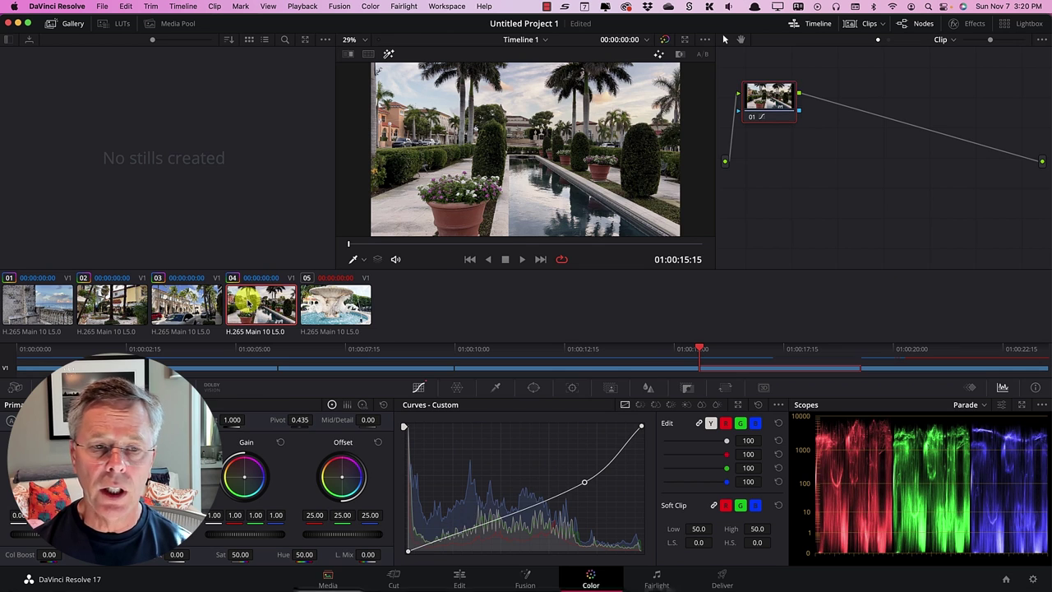
click(328, 303)
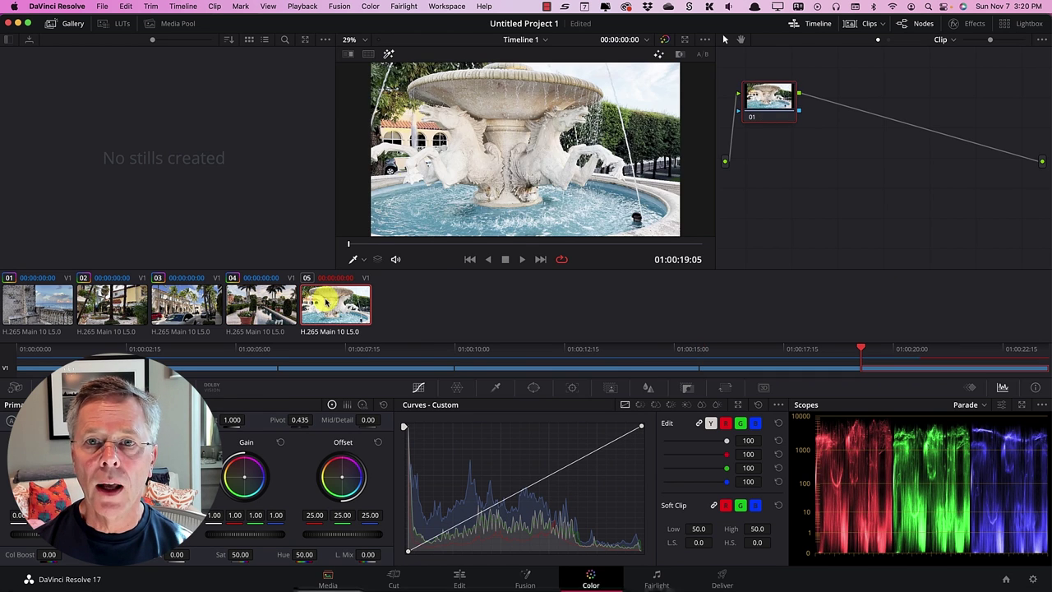
key(equal)
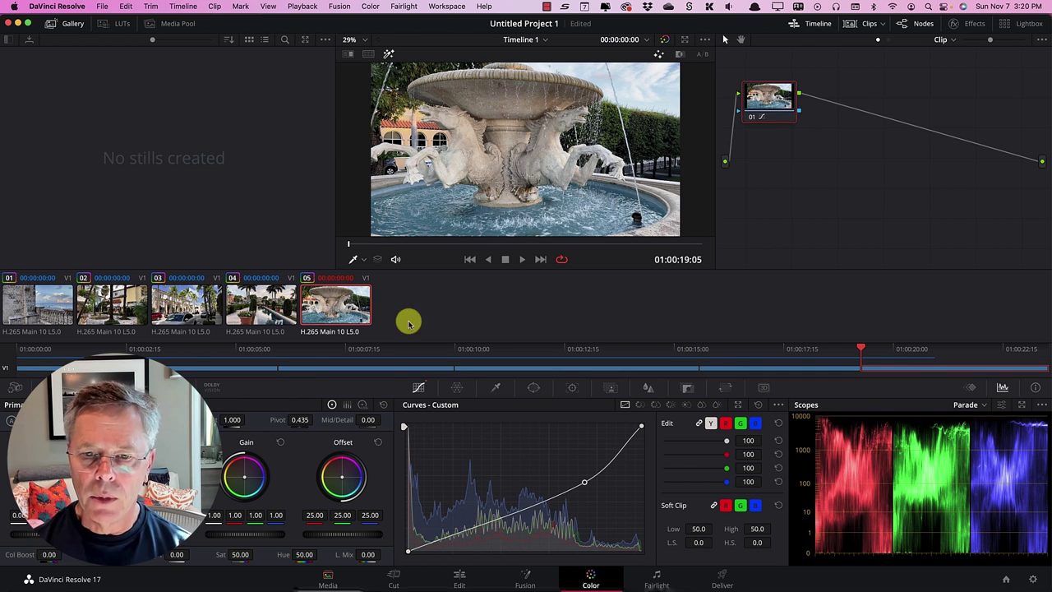
drag(584, 486, 577, 478)
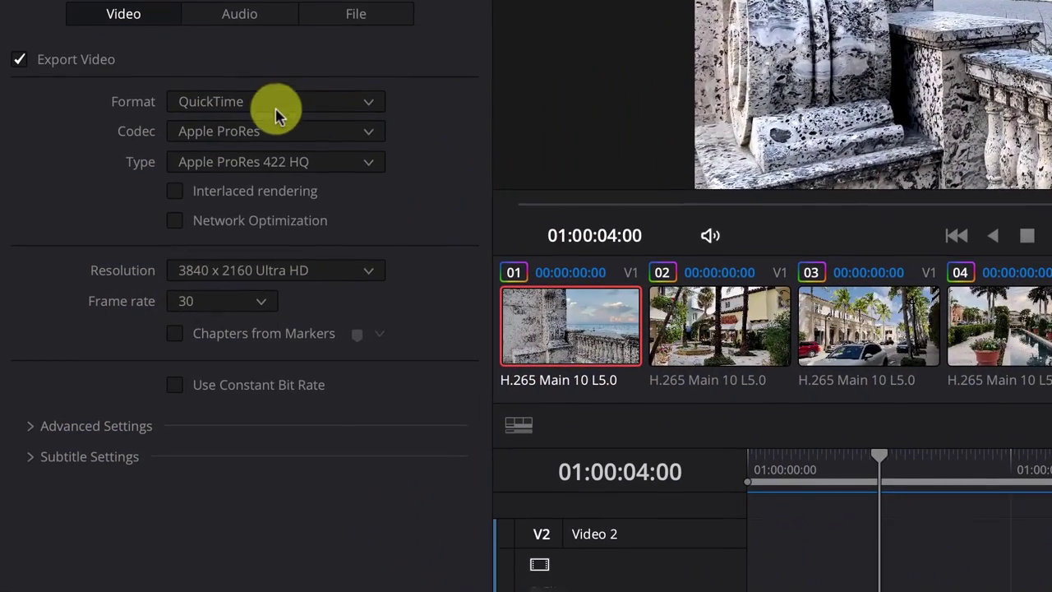
Set the render codec to H.265 and bring up its encoding profile choices for Main10.
click(278, 136)
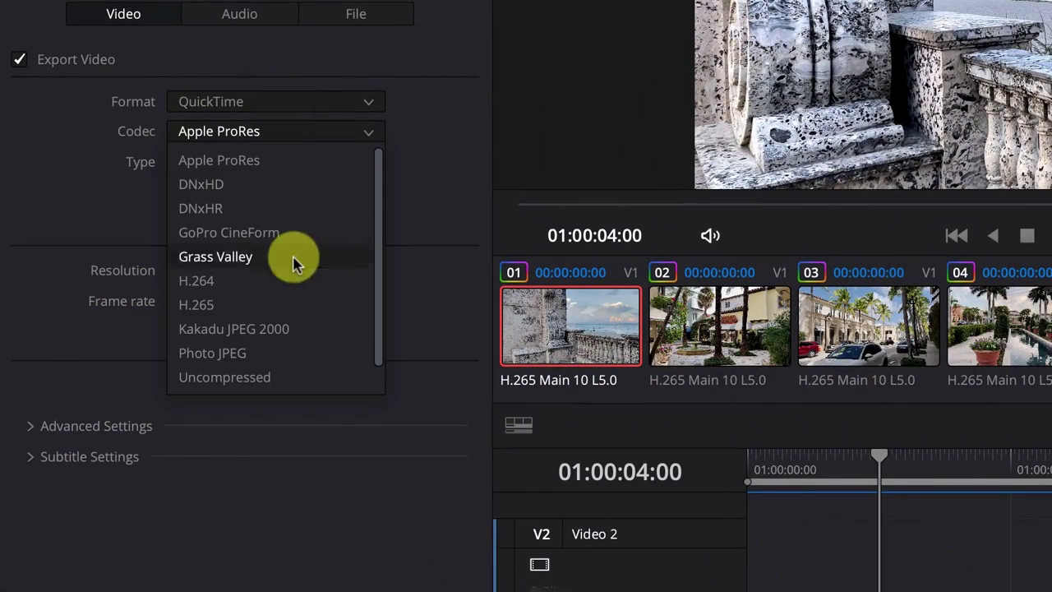
click(294, 304)
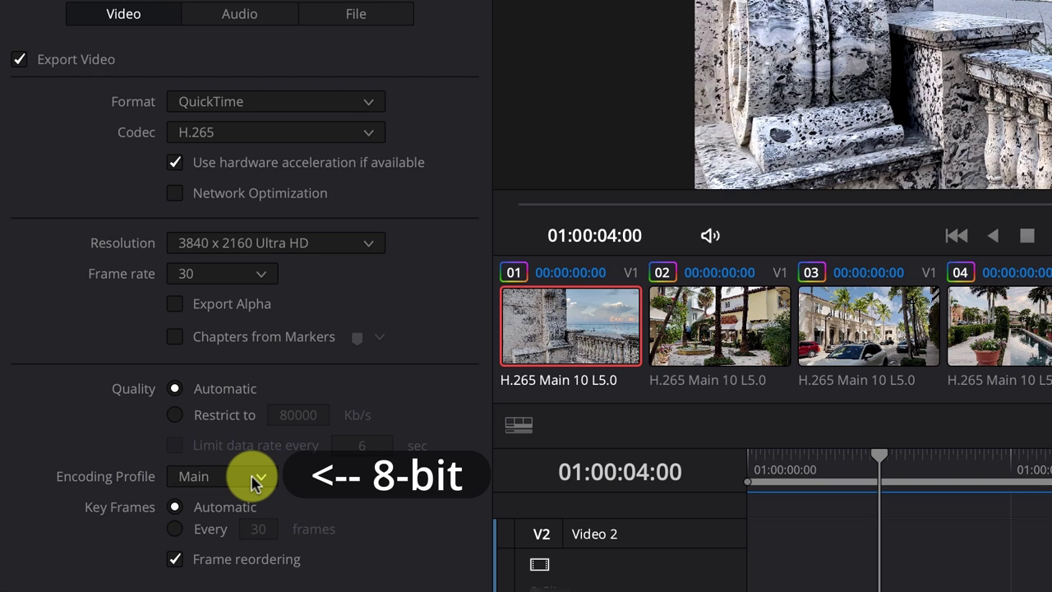
click(253, 478)
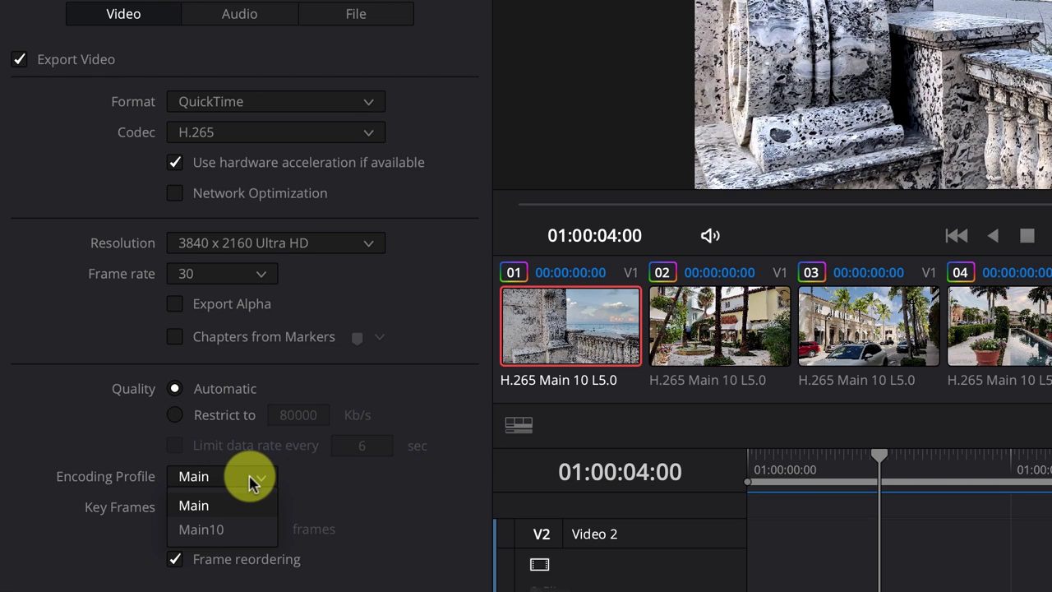